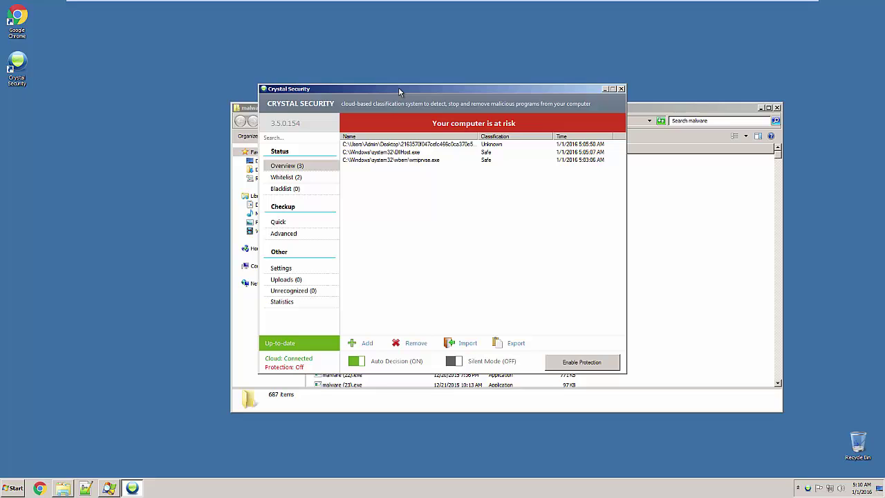
Rearrange the Crystal Security and malware folder windows so that the file list and the security status are both visible
{"action": "left_click", "coordinate": [647, 267]}
{"action": "left_click", "coordinate": [435, 90]}
{"action": "left_click_drag", "start_coordinate": [407, 90], "coordinate": [488, 78]}
{"action": "left_click", "coordinate": [238, 249]}
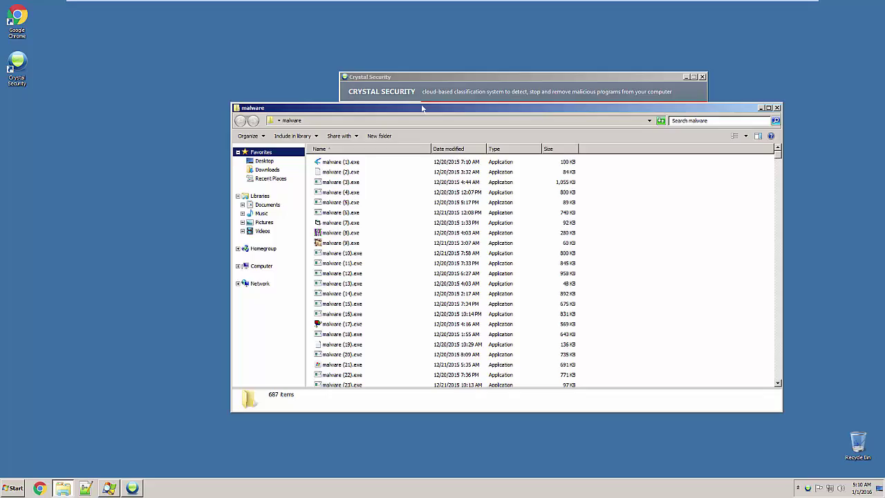
{"action": "left_click_drag", "start_coordinate": [423, 108], "coordinate": [370, 134]}
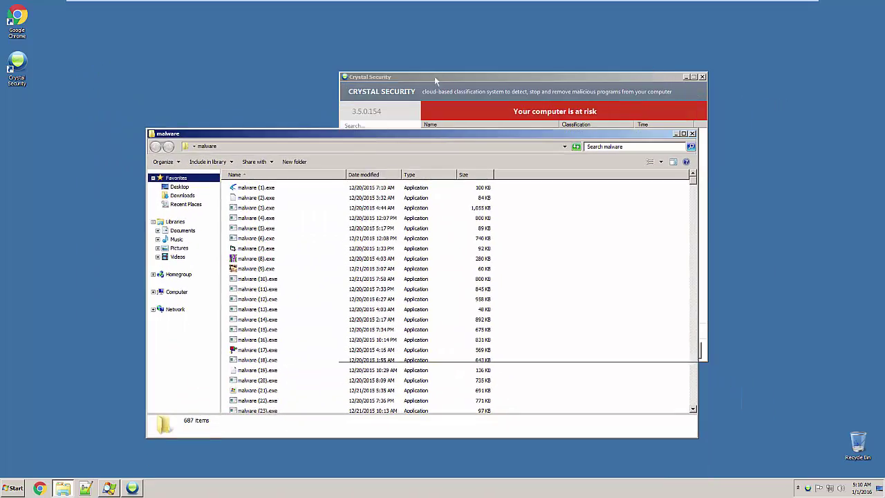
{"action": "left_click", "coordinate": [436, 82]}
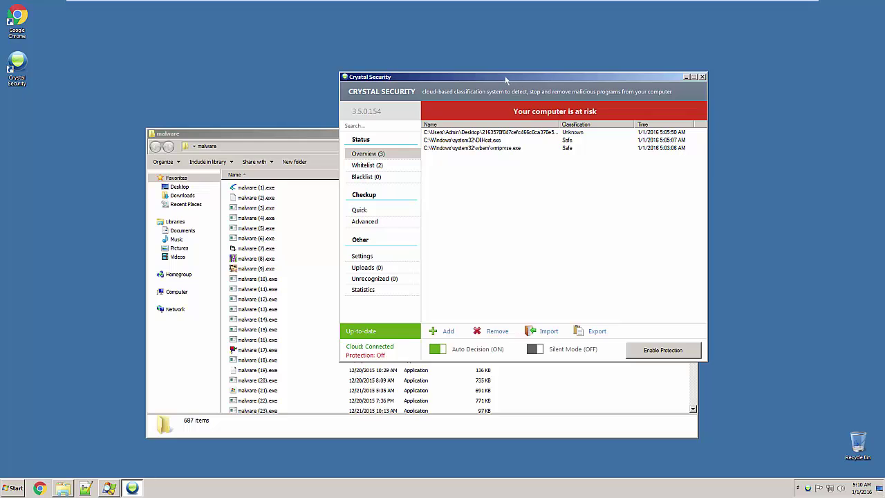
{"action": "left_click_drag", "start_coordinate": [505, 80], "coordinate": [615, 83]}
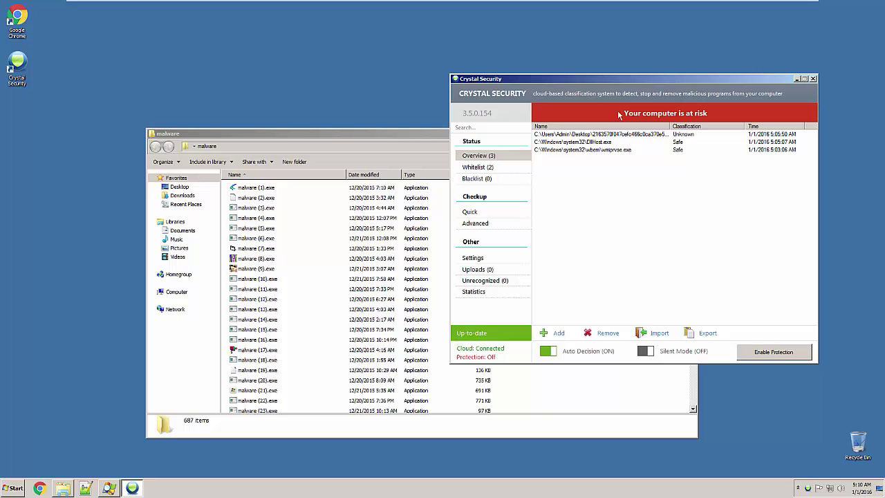
Create a new text document on the desktop and name it info.txt
{"action": "right_click", "coordinate": [78, 284]}
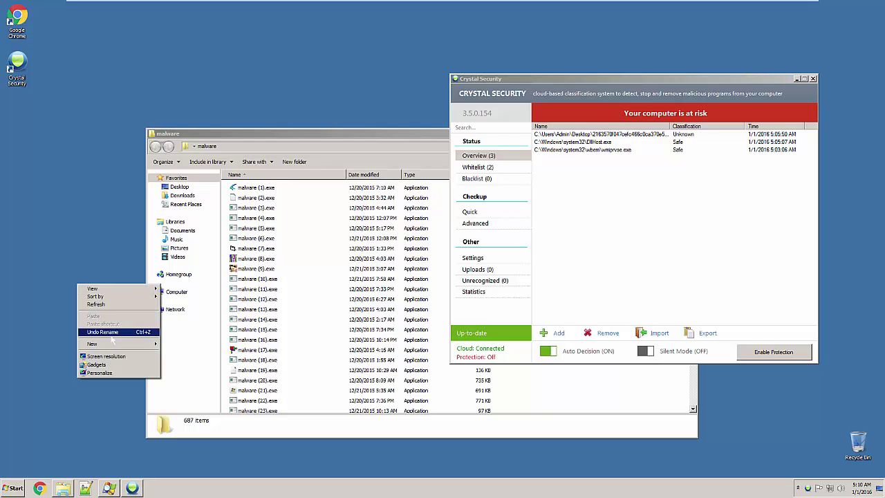
{"action": "mouse_move", "coordinate": [116, 345]}
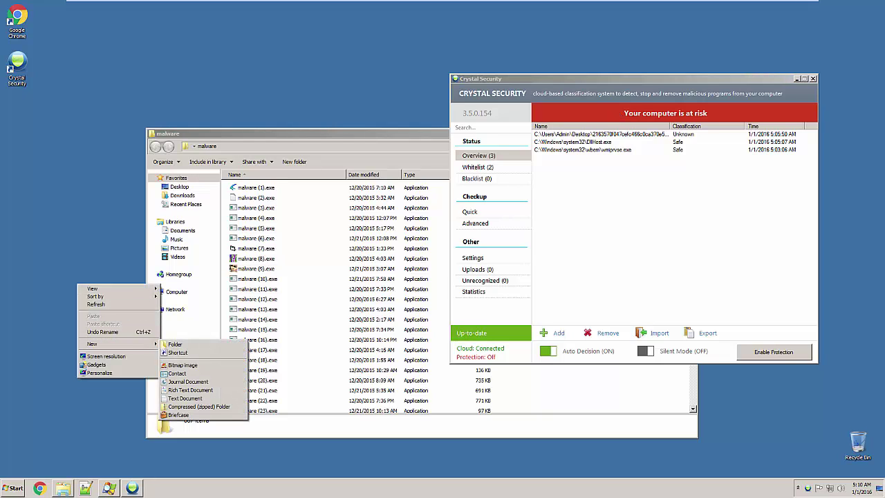
{"action": "right_click", "coordinate": [47, 222]}
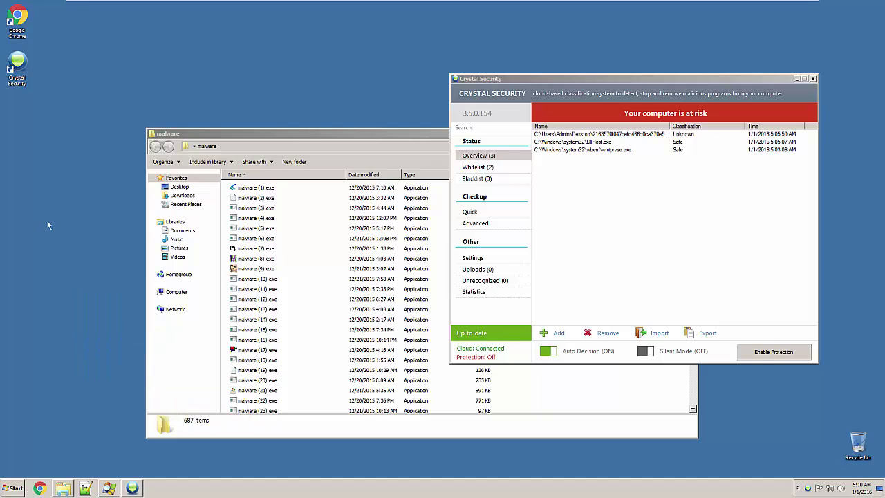
{"action": "mouse_move", "coordinate": [84, 283]}
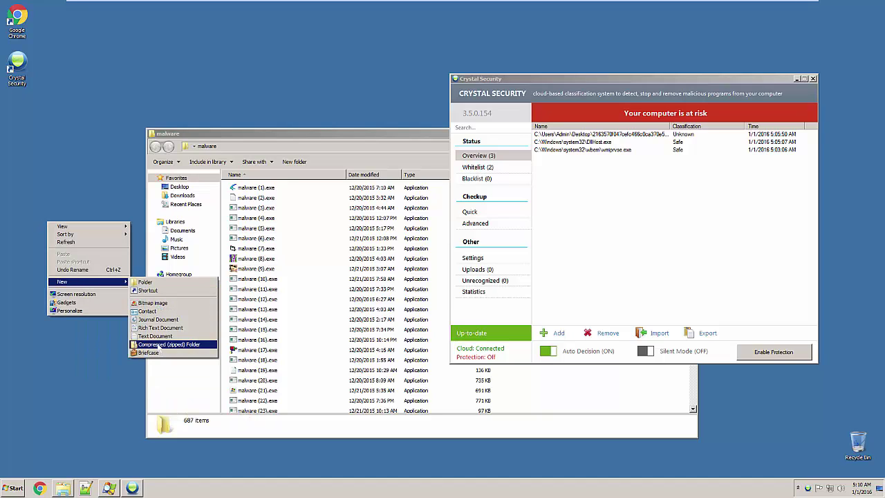
{"action": "left_click", "coordinate": [157, 336]}
{"action": "key", "text": "BackSpace"}
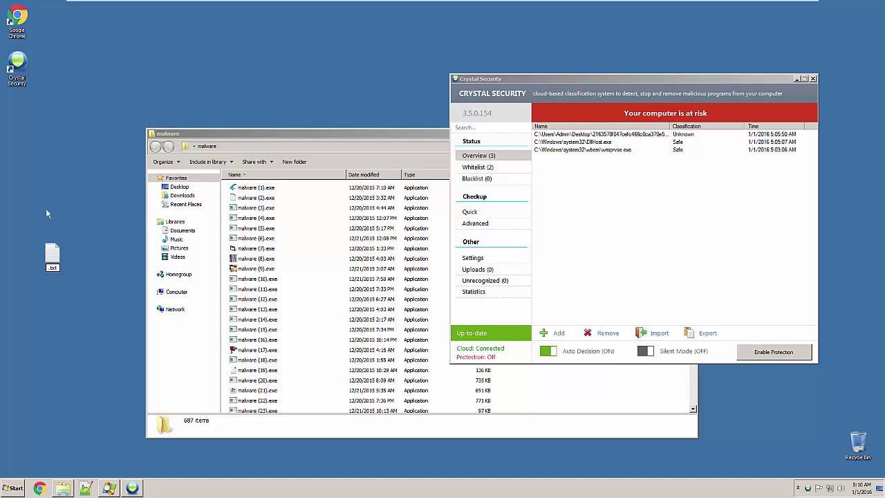
{"action": "type", "text": "info"}
{"action": "key", "text": "Return"}
Open info.txt, write "687 Items" in it and close the file
{"action": "key", "text": "Return"}
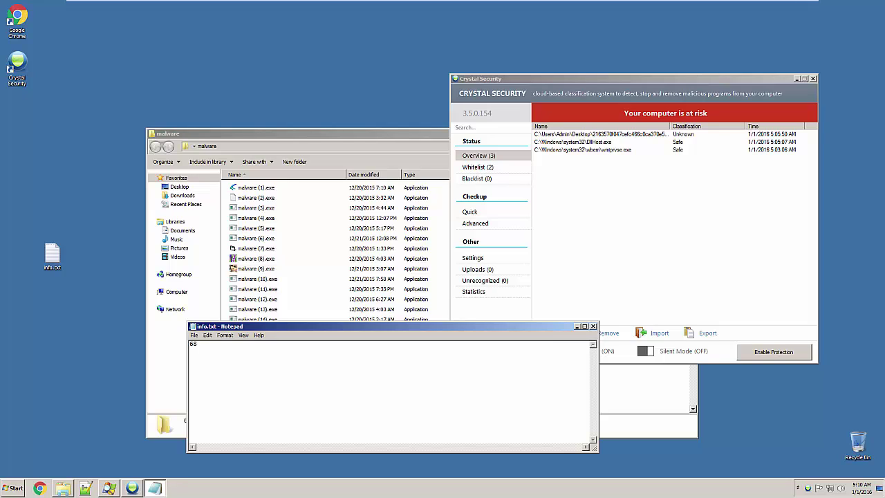
{"action": "left_click_drag", "start_coordinate": [345, 325], "coordinate": [368, 314]}
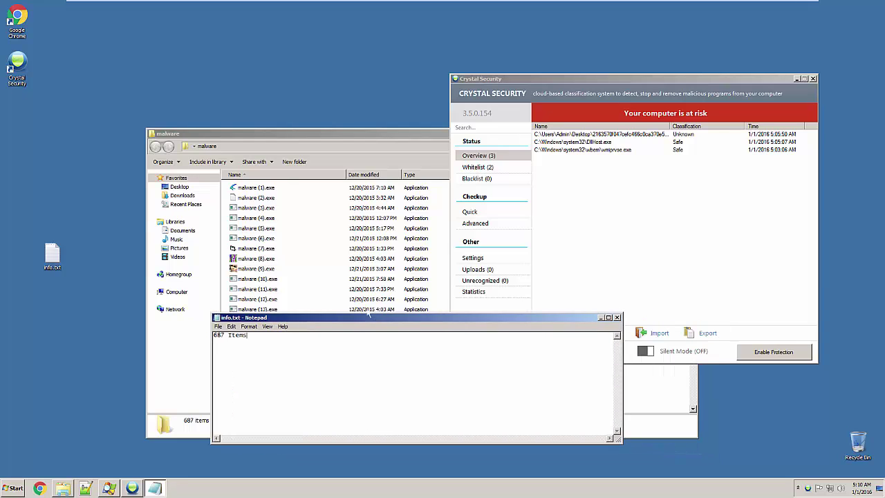
{"action": "left_click", "coordinate": [618, 317]}
Show the Quick checkup page in Crystal Security and minimize the malware folder window
{"action": "left_click", "coordinate": [477, 212]}
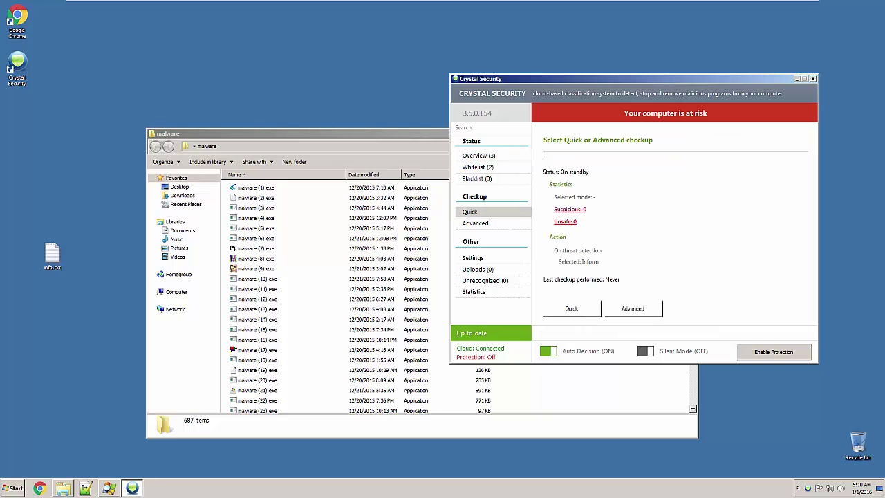
{"action": "left_click", "coordinate": [252, 134]}
{"action": "left_click", "coordinate": [674, 133]}
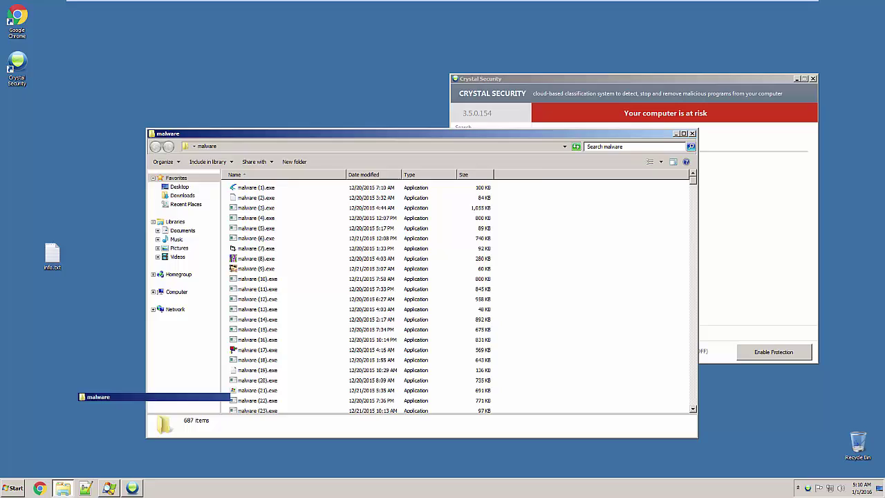
Look through the commands available for the malware folder on the desktop for a way to scan it
{"action": "right_click", "coordinate": [294, 251]}
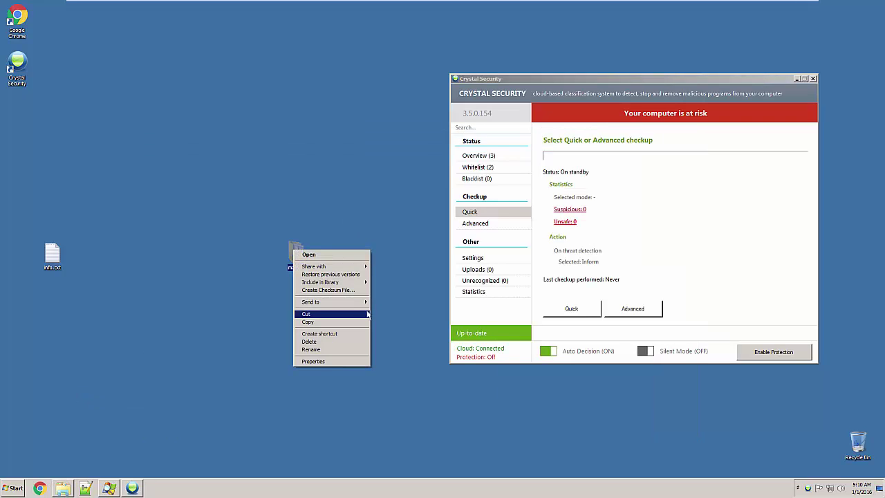
{"action": "mouse_move", "coordinate": [361, 304]}
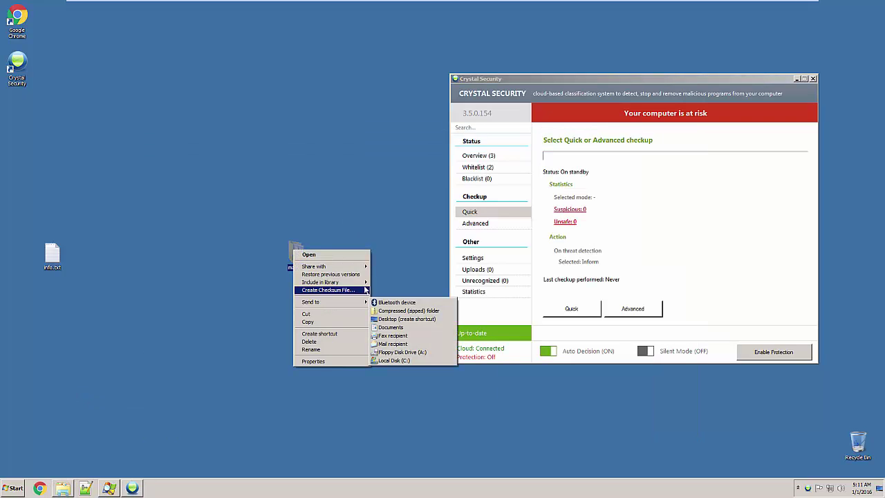
{"action": "left_click", "coordinate": [398, 204]}
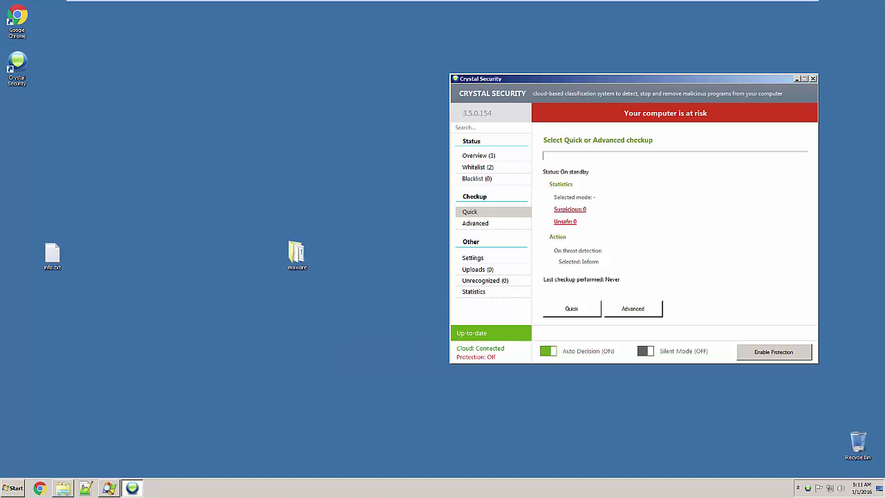
Start an Advanced checkup in Crystal Security and confirm the restart in Advanced Checkup mode
{"action": "left_click", "coordinate": [488, 223]}
{"action": "left_click", "coordinate": [632, 309]}
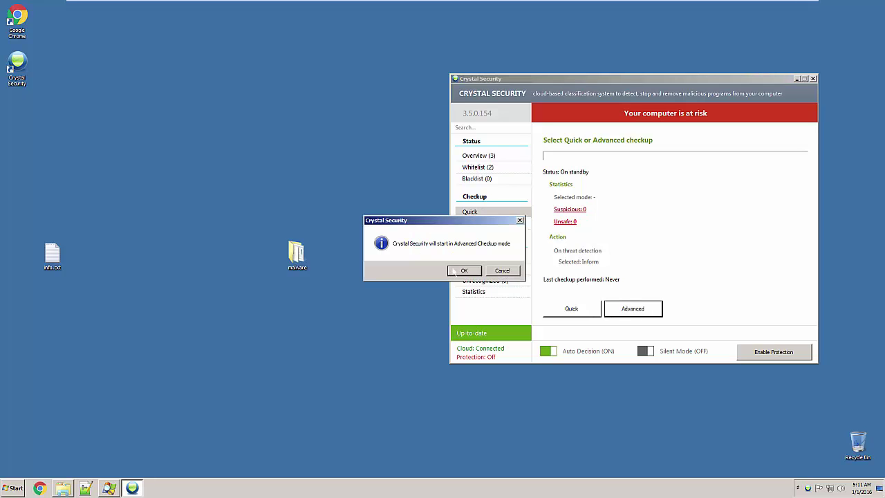
{"action": "left_click", "coordinate": [465, 270]}
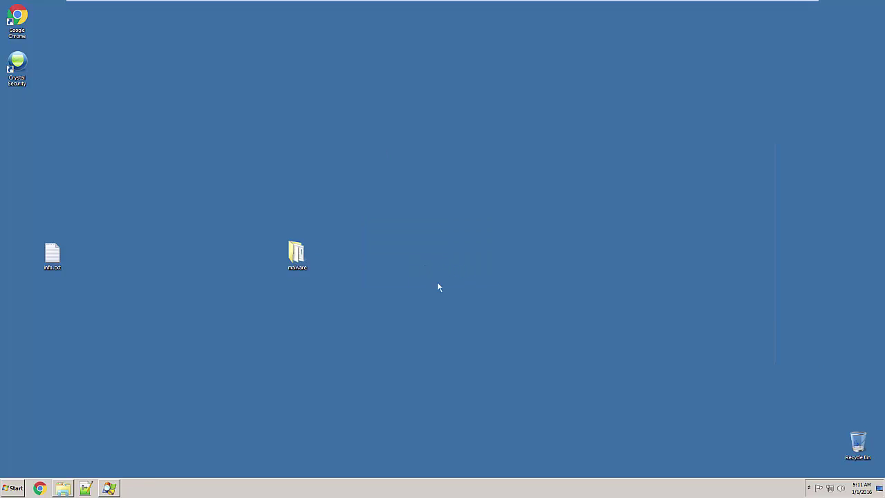
Bring up the running Crystal Security checkup window and move it clear of the malware folder on the desktop
{"action": "left_click", "coordinate": [809, 488]}
{"action": "right_click", "coordinate": [807, 489]}
{"action": "left_click", "coordinate": [441, 135]}
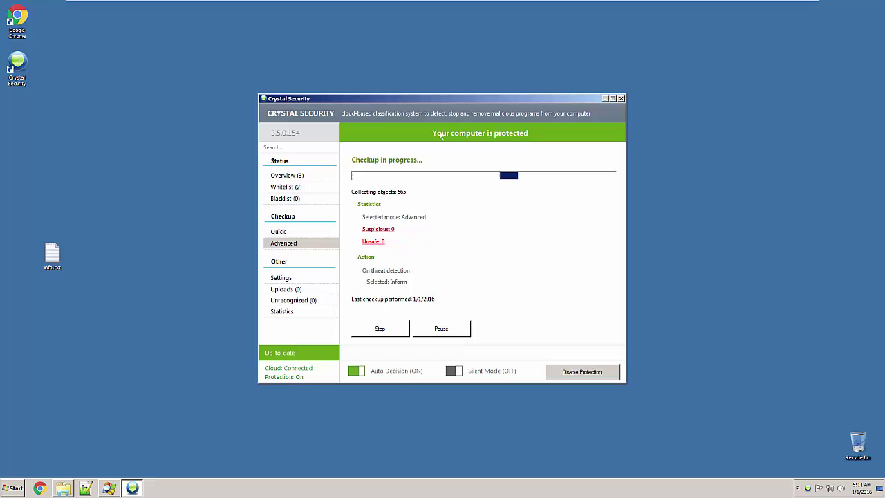
{"action": "left_click_drag", "start_coordinate": [438, 102], "coordinate": [520, 90]}
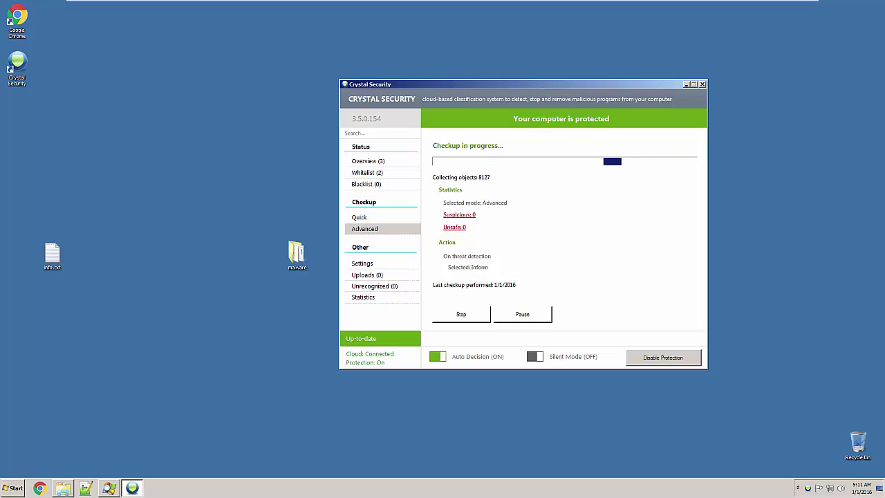
Check the malware folder's available commands again for a scan option while the Advanced checkup runs
{"action": "right_click", "coordinate": [296, 259]}
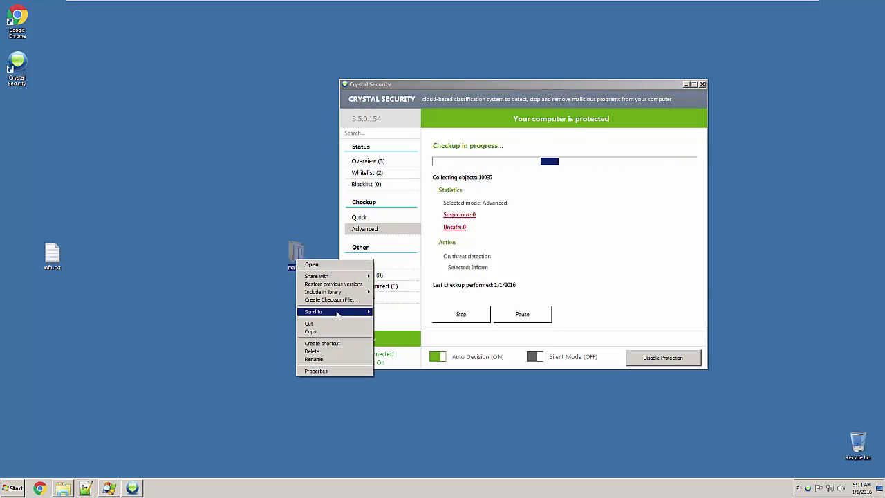
{"action": "mouse_move", "coordinate": [337, 313]}
{"action": "mouse_move", "coordinate": [325, 276]}
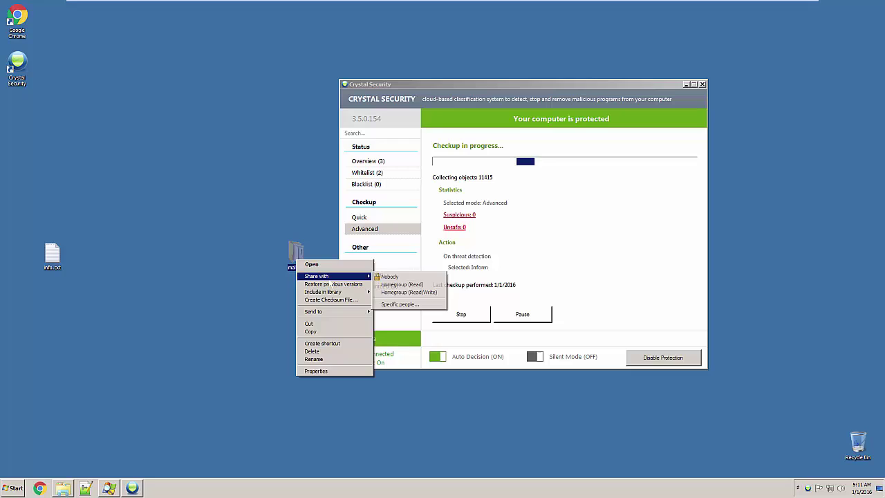
{"action": "key", "text": "Escape"}
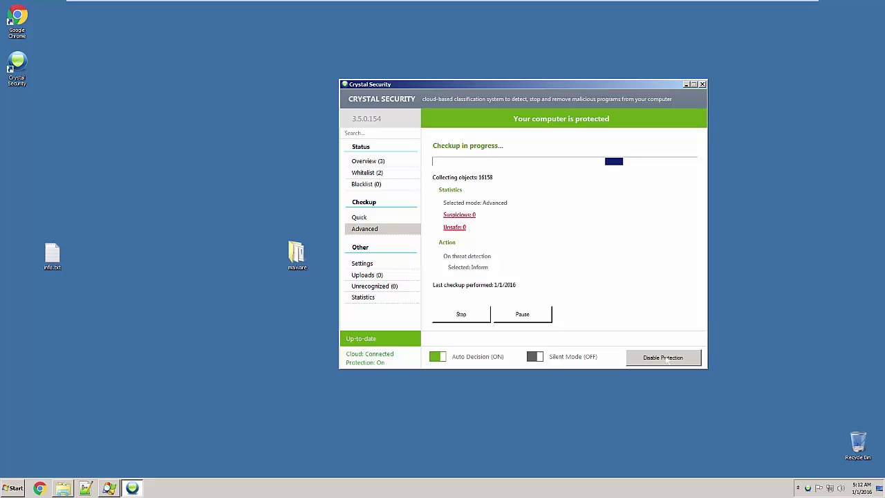
Open the malware folder from the desktop, refresh its contents and place its window so the whole file list shows
{"action": "double_click", "coordinate": [297, 253]}
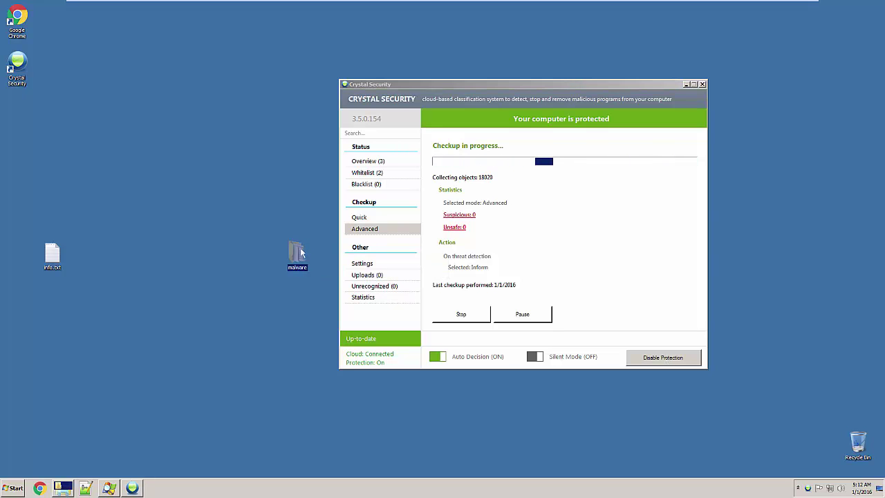
{"action": "left_click_drag", "start_coordinate": [546, 139], "coordinate": [520, 372]}
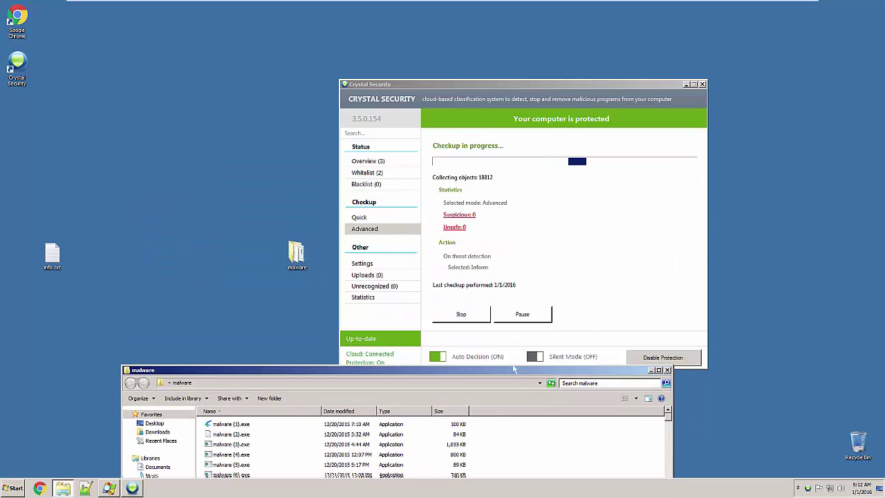
{"action": "right_click", "coordinate": [499, 418]}
{"action": "left_click", "coordinate": [476, 367]}
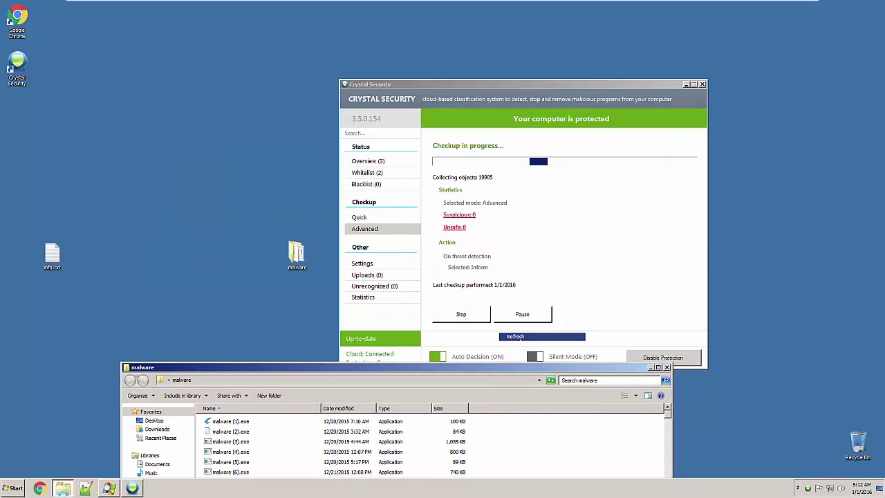
{"action": "left_click_drag", "start_coordinate": [476, 367], "coordinate": [447, 120]}
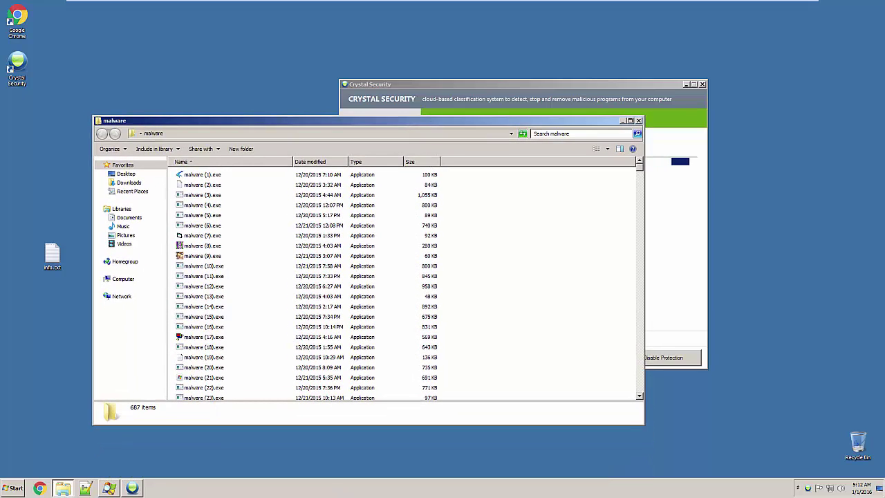
Create a new text document named hi.txt inside the malware folder
{"action": "right_click", "coordinate": [522, 217]}
{"action": "mouse_move", "coordinate": [562, 308]}
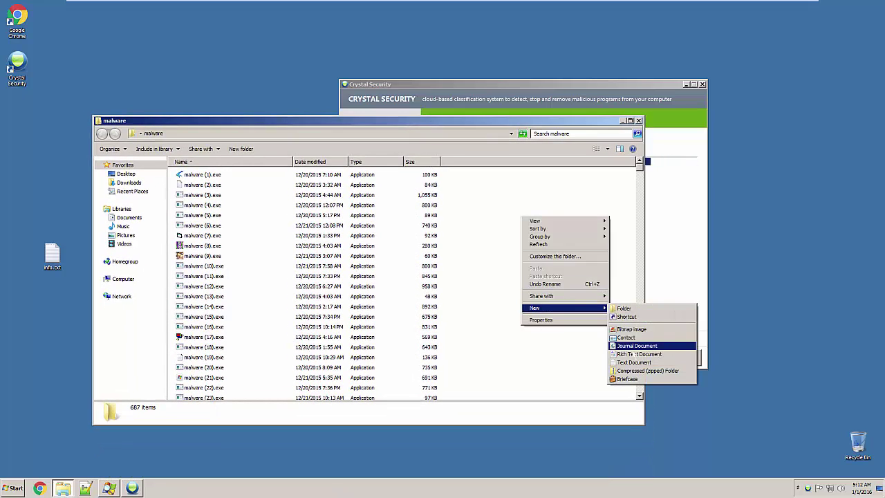
{"action": "left_click", "coordinate": [634, 362]}
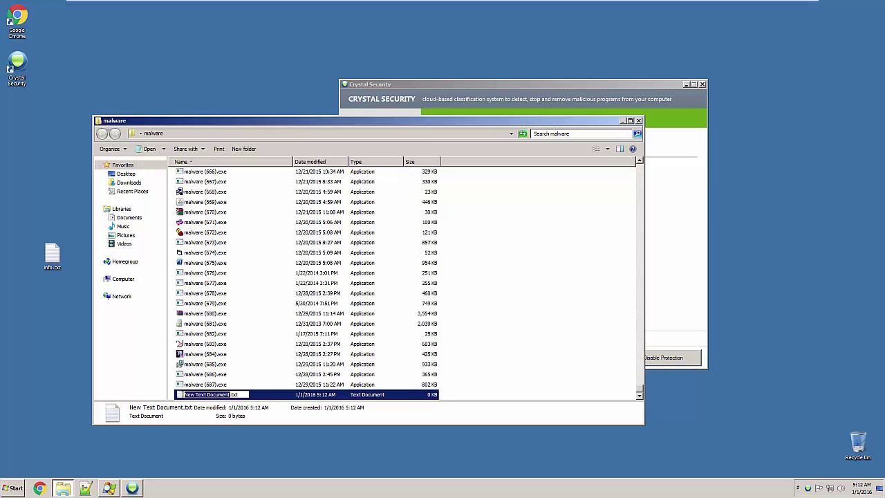
{"action": "type", "text": "hi"}
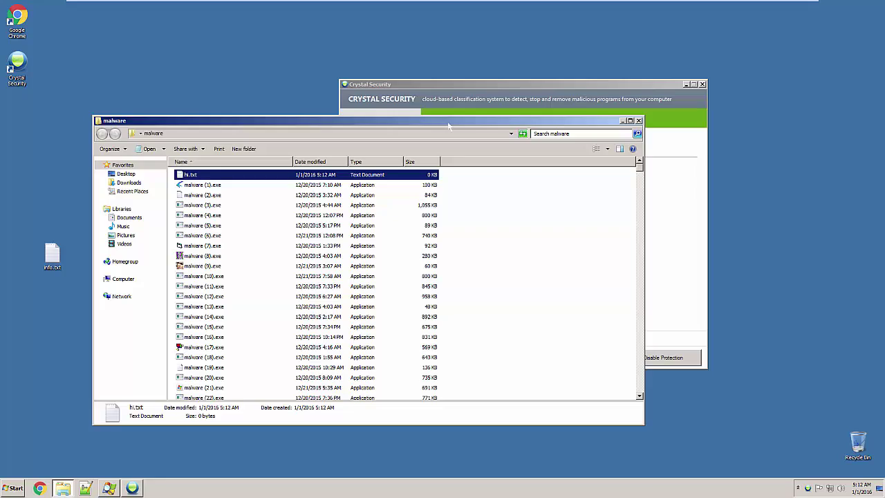
Enter "frgrggrgrgr" in hi.txt, save and close the file, and switch back to the Crystal Security window
{"action": "left_click_drag", "start_coordinate": [448, 125], "coordinate": [397, 91]}
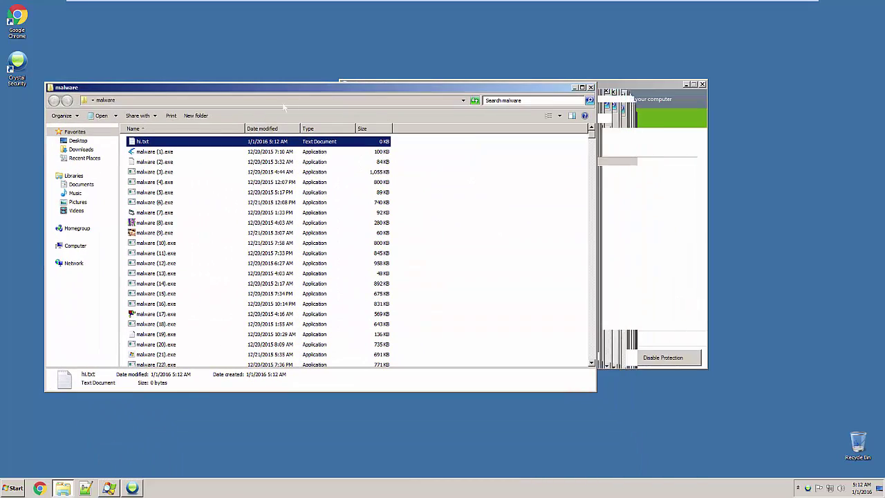
{"action": "double_click", "coordinate": [139, 142]}
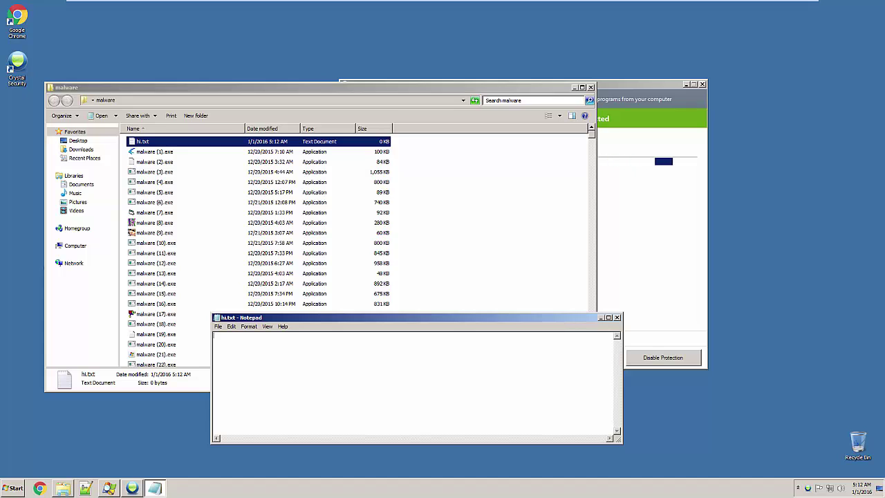
{"action": "type", "text": "frgrggrgrgr"}
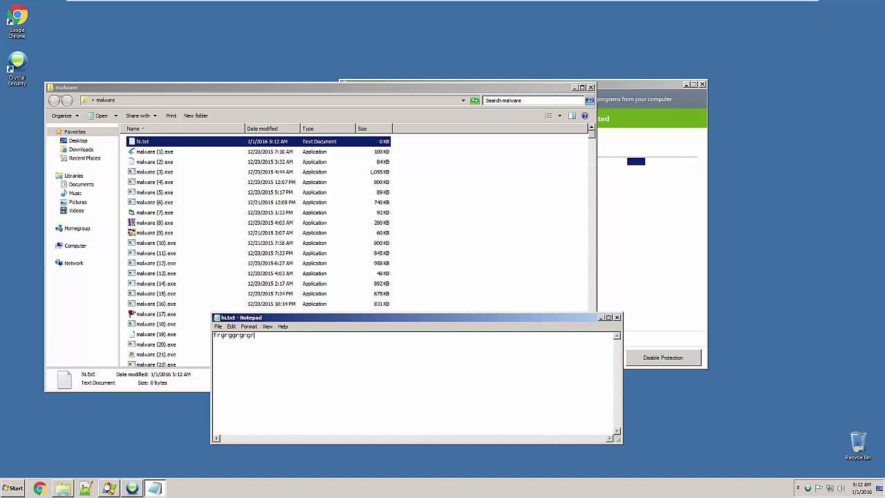
{"action": "key", "text": "ctrl+s"}
{"action": "key", "text": "alt+F4"}
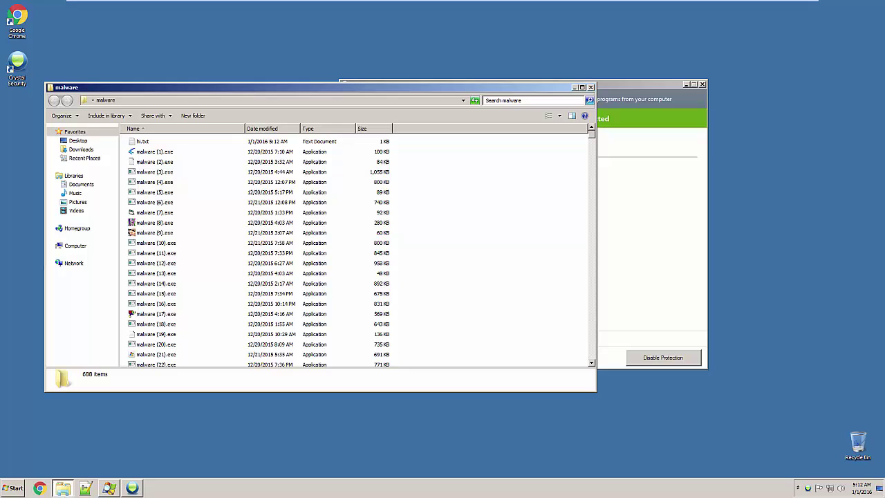
{"action": "key", "text": "alt+Tab"}
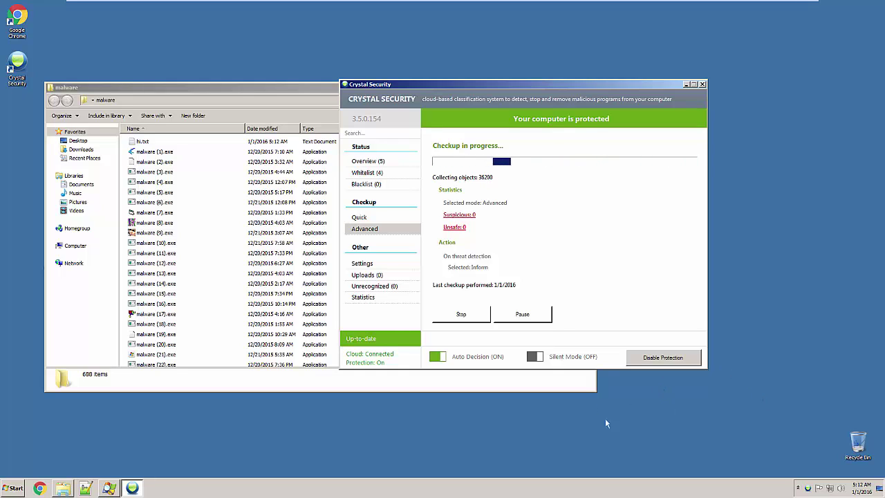
Check the commands offered by Crystal Security's notification-area icon without choosing one
{"action": "right_click", "coordinate": [808, 488]}
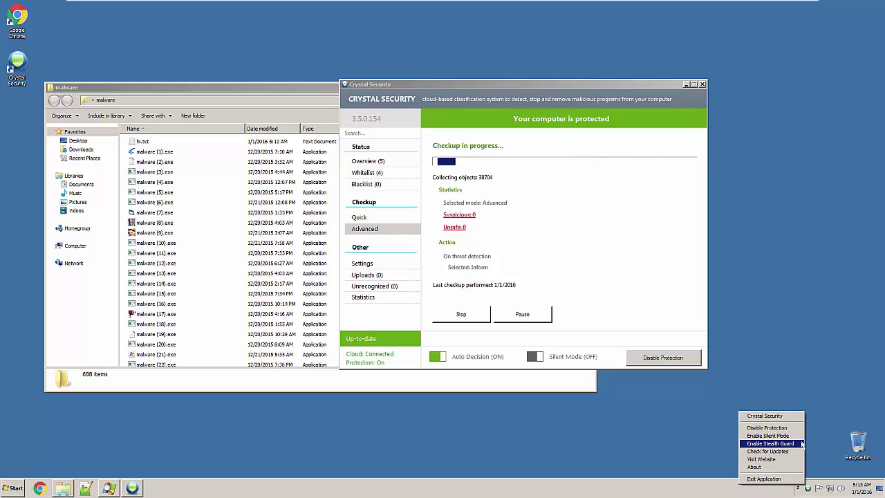
{"action": "left_click", "coordinate": [785, 358]}
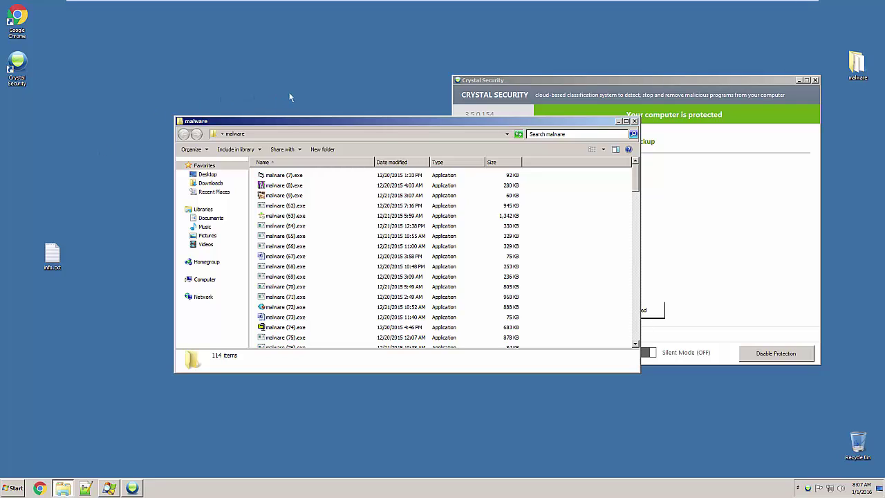
Block the unknown object malware (615).exe and arrange the malware folder and Crystal Security windows side by side
{"action": "mouse_move", "coordinate": [859, 491]}
{"action": "left_click_drag", "start_coordinate": [388, 122], "coordinate": [232, 59]}
{"action": "left_click", "coordinate": [619, 86]}
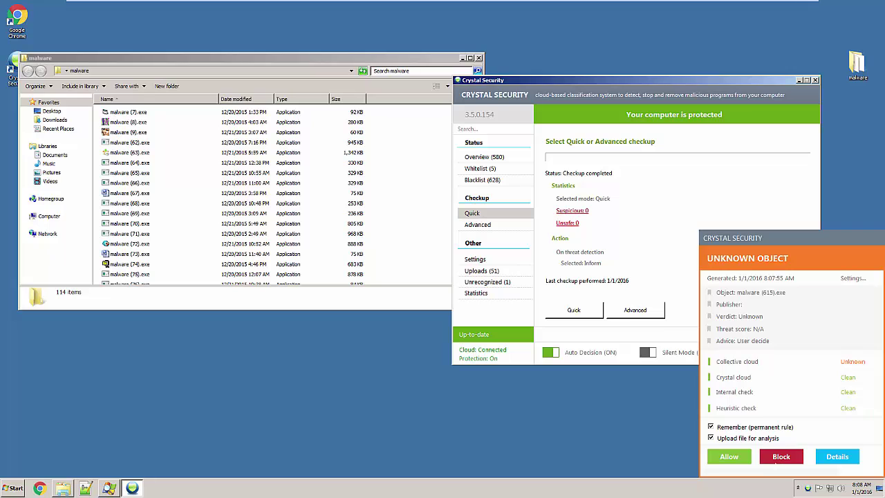
{"action": "left_click", "coordinate": [774, 461]}
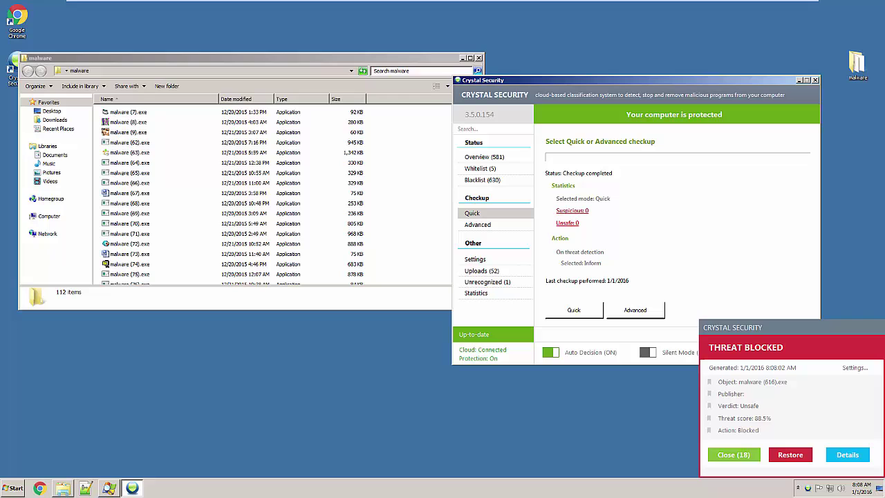
{"action": "left_click_drag", "start_coordinate": [614, 81], "coordinate": [629, 47]}
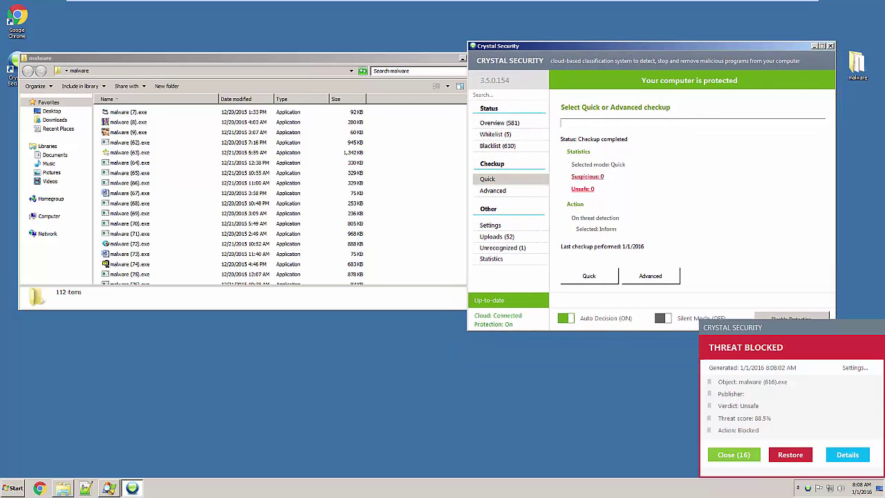
{"action": "left_click_drag", "start_coordinate": [370, 54], "coordinate": [331, 98]}
Check the malware folder's commands for a Crystal Security scan option and view the program's general settings
{"action": "right_click", "coordinate": [857, 63]}
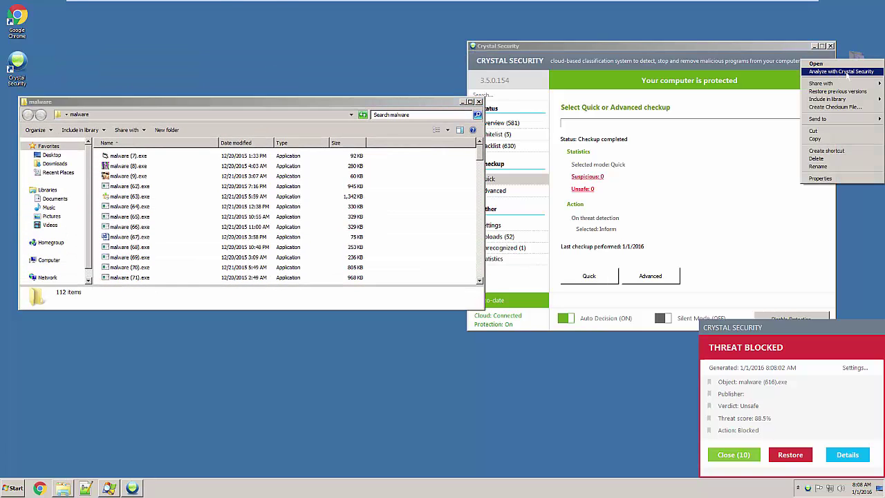
{"action": "left_click", "coordinate": [589, 276]}
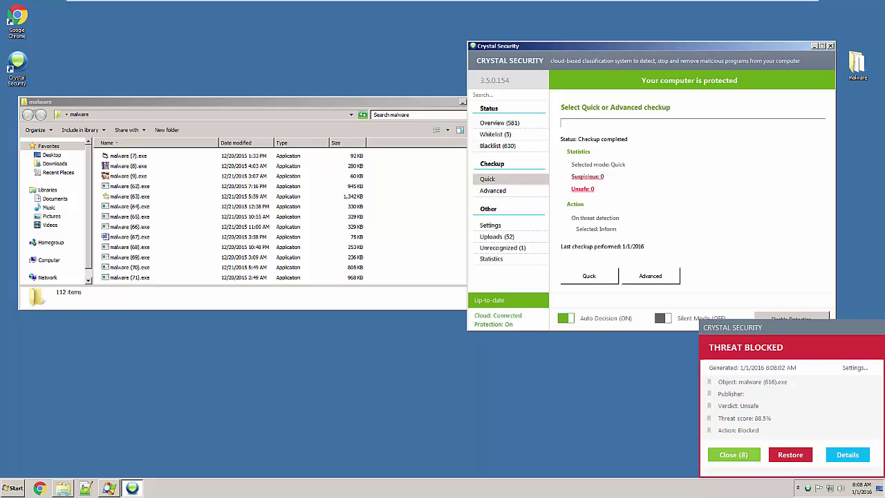
{"action": "left_click", "coordinate": [499, 226]}
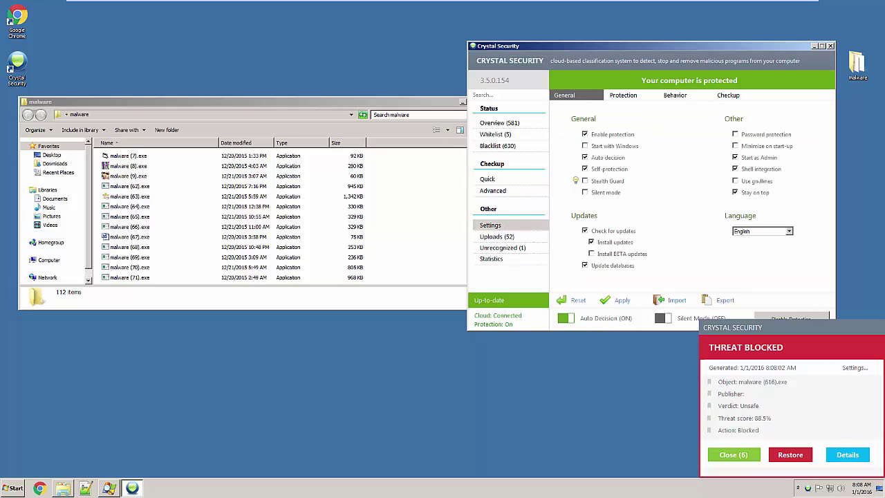
{"action": "right_click", "coordinate": [857, 69]}
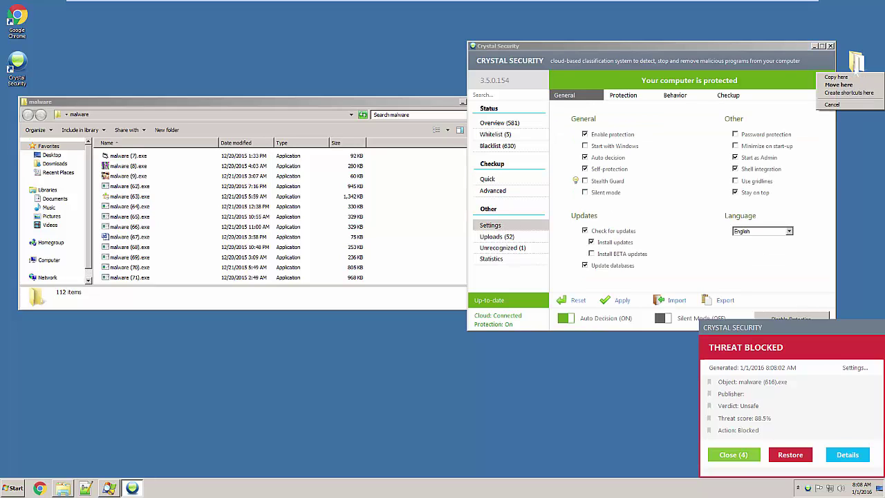
{"action": "left_click", "coordinate": [839, 81]}
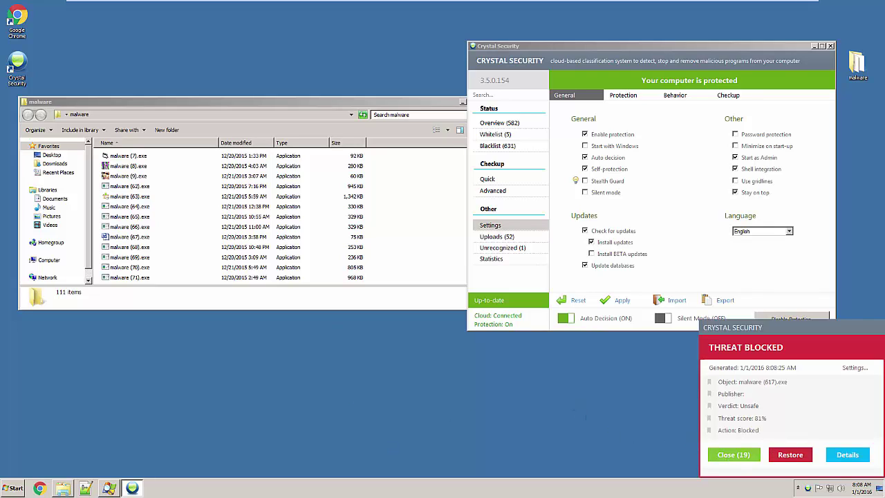
Dismiss the threat alert for malware (617).exe, then make the malware folder window taller and narrower, clear of Crystal Security
{"action": "left_click", "coordinate": [728, 454]}
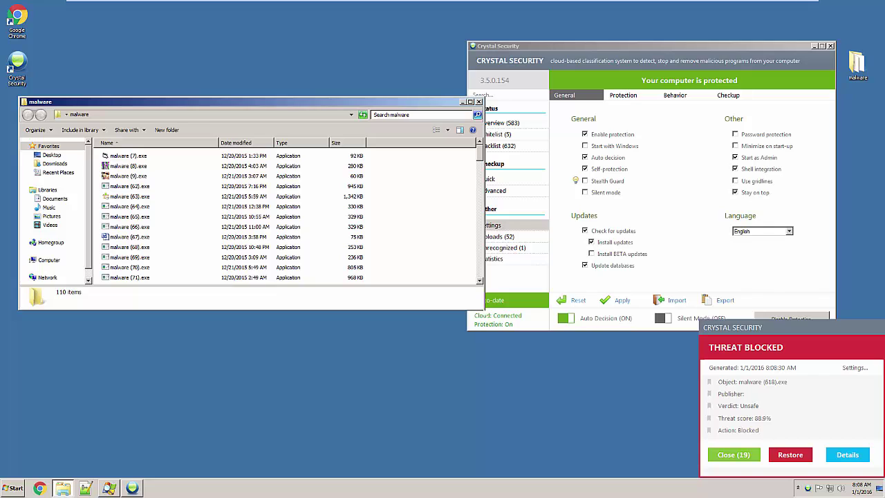
{"action": "left_click_drag", "start_coordinate": [484, 309], "coordinate": [434, 417]}
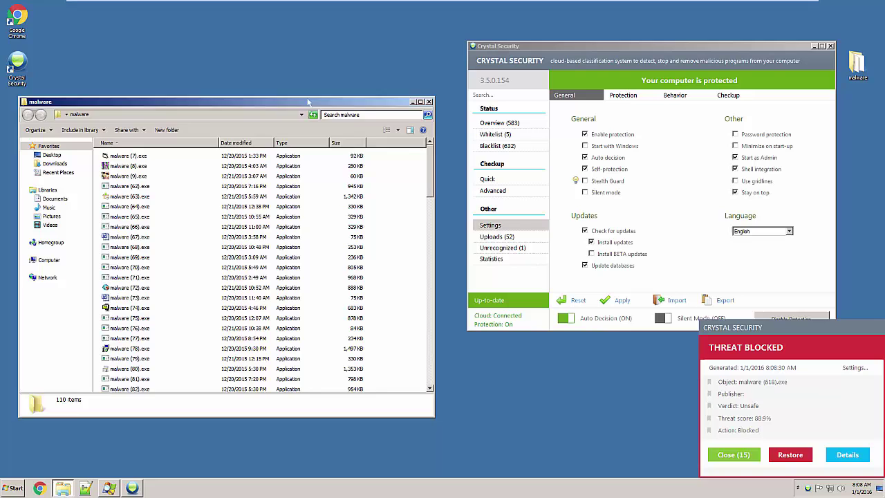
{"action": "left_click_drag", "start_coordinate": [309, 101], "coordinate": [326, 76]}
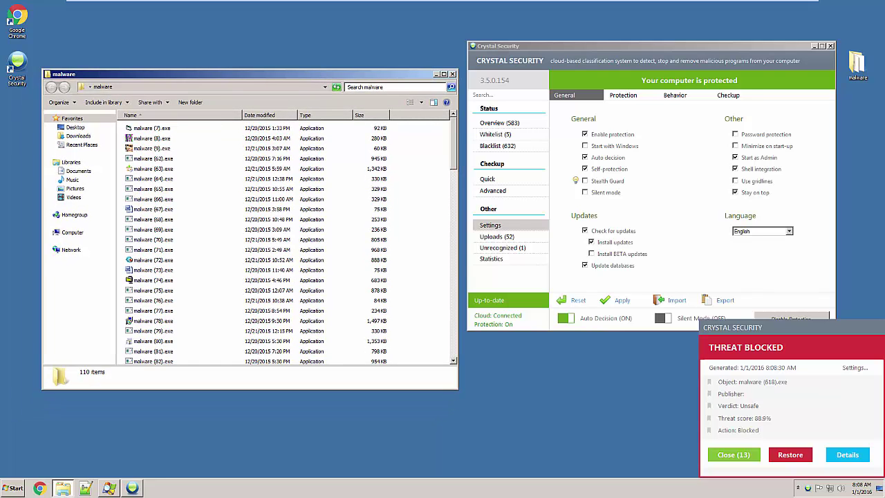
Dismiss the successive threat alerts from malware (618).exe to malware (621).exe and return to the Quick checkup page
{"action": "left_click", "coordinate": [734, 454]}
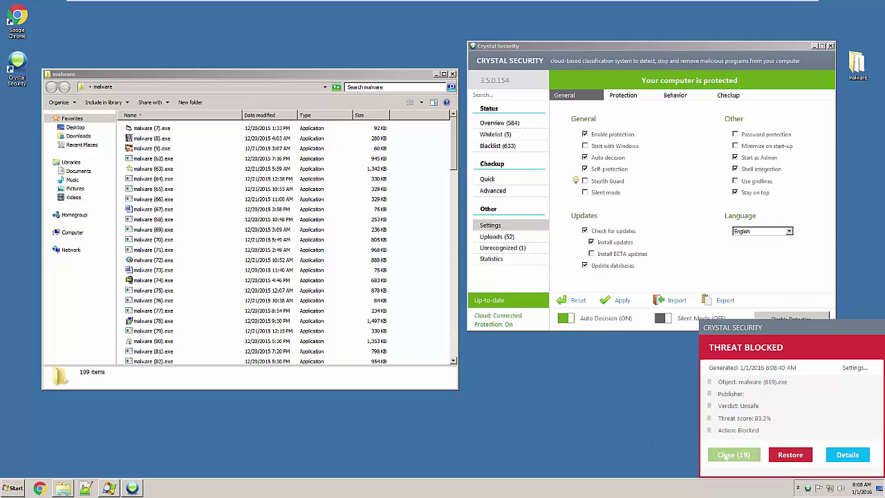
{"action": "left_click", "coordinate": [733, 455]}
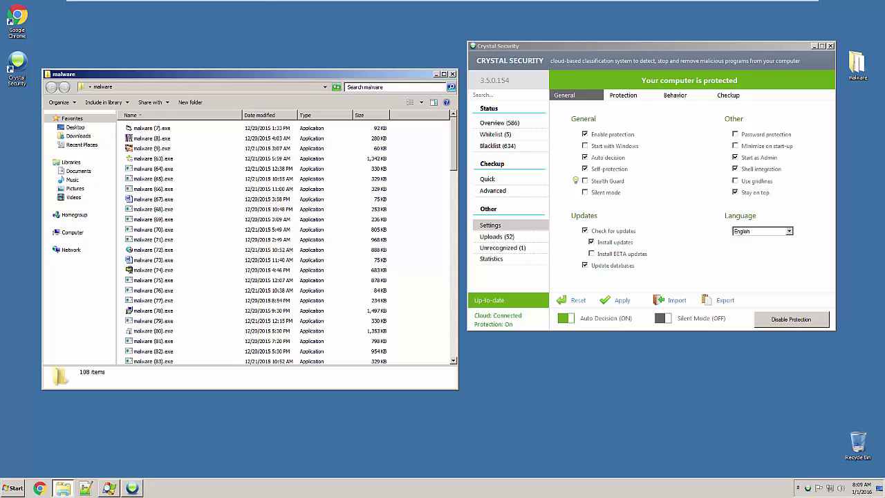
{"action": "left_click", "coordinate": [713, 453]}
{"action": "left_click", "coordinate": [487, 178]}
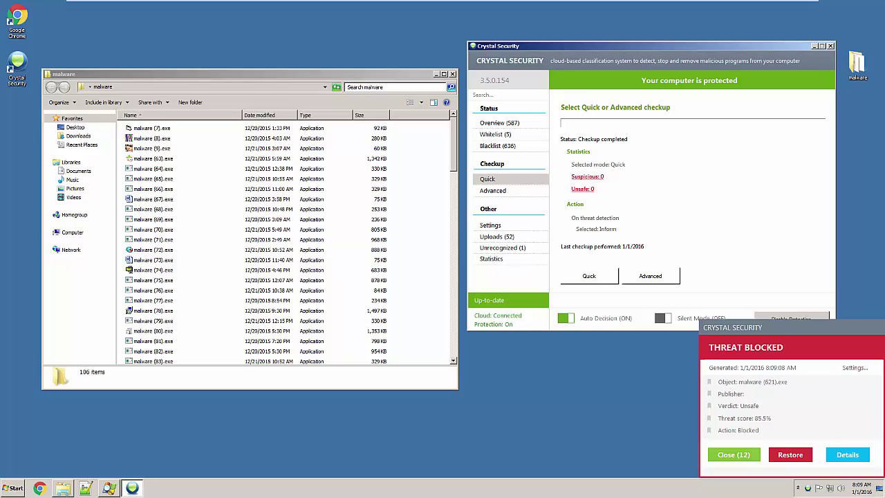
{"action": "left_click", "coordinate": [734, 454]}
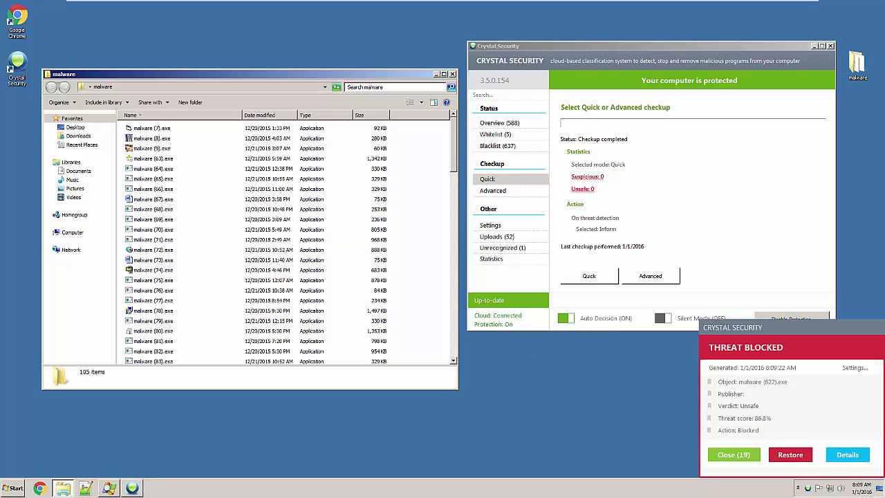
Dismiss the successive threat alerts from malware (622).exe to malware (629).exe while reviewing the samples left in the malware folder
{"action": "left_click", "coordinate": [151, 138]}
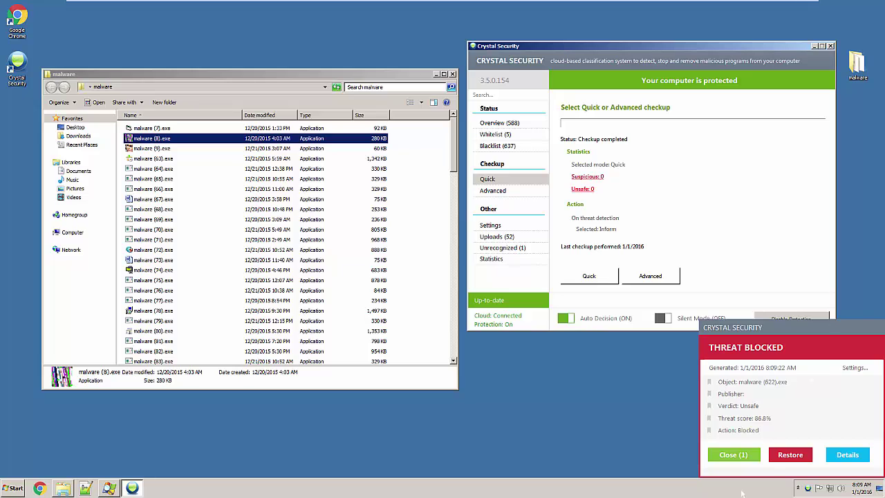
{"action": "left_click", "coordinate": [730, 451]}
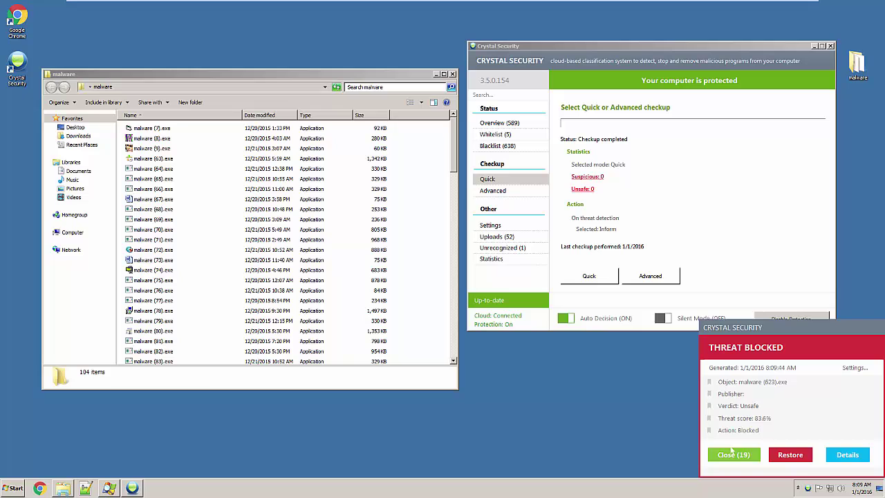
{"action": "left_click", "coordinate": [748, 456]}
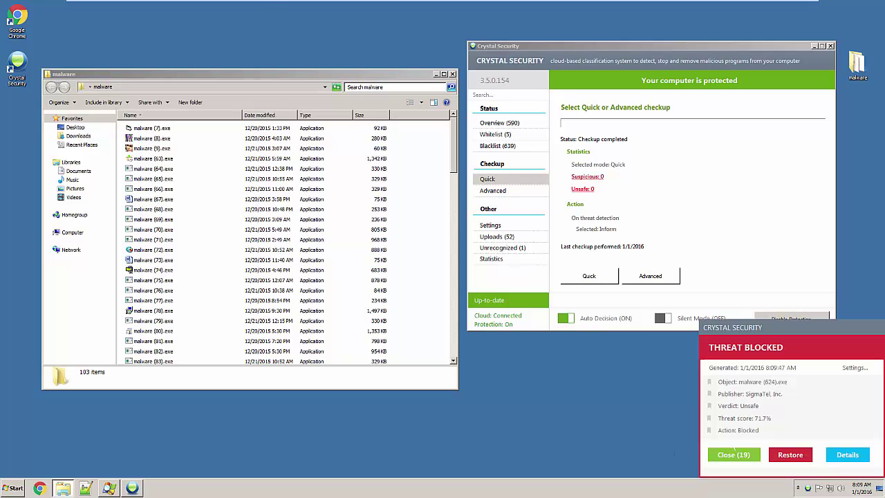
{"action": "left_click", "coordinate": [733, 454]}
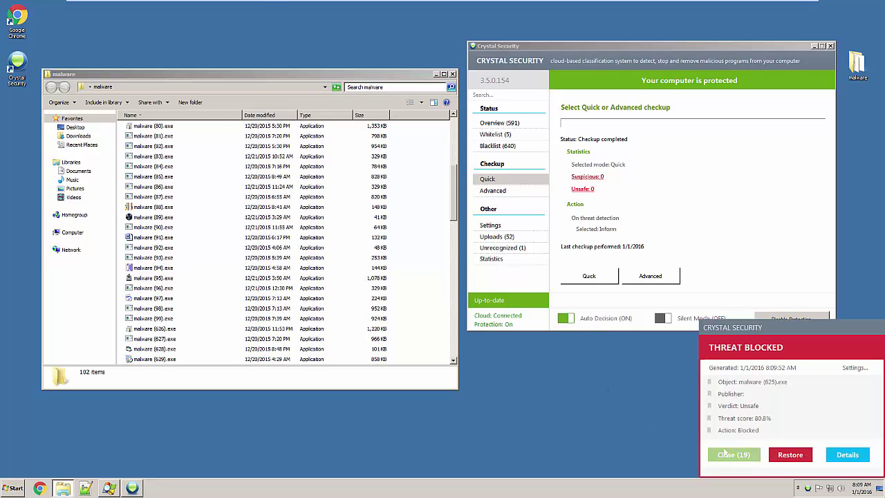
{"action": "left_click", "coordinate": [724, 453]}
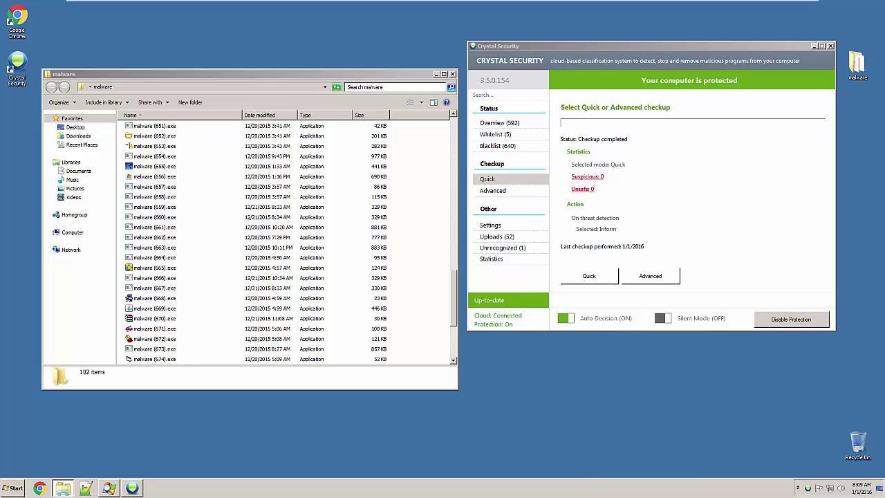
{"action": "left_click", "coordinate": [716, 457]}
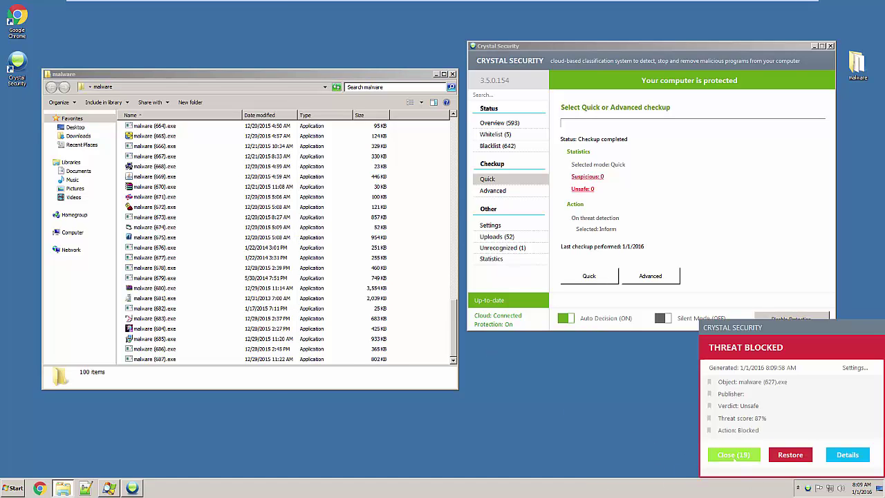
{"action": "left_click", "coordinate": [733, 456]}
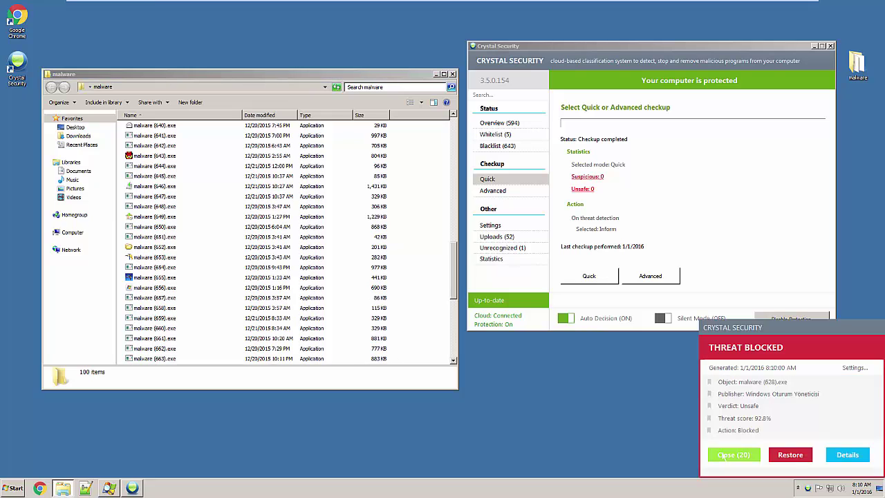
{"action": "left_click", "coordinate": [724, 456]}
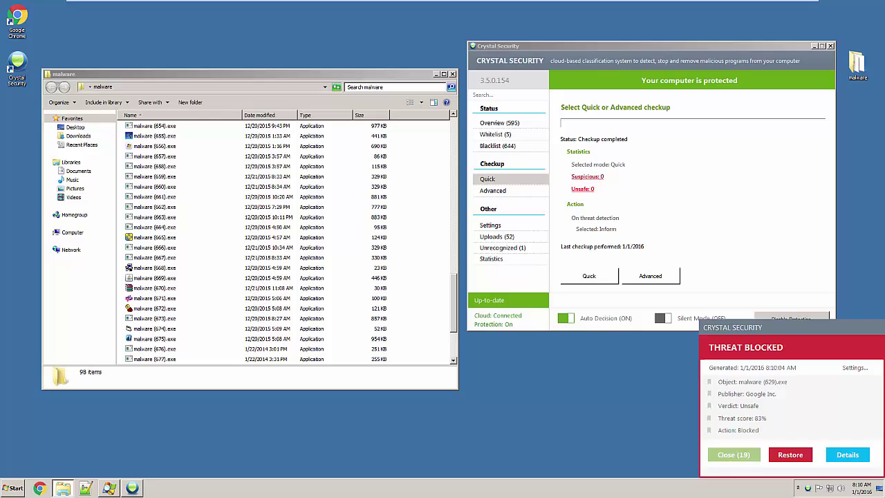
{"action": "left_click", "coordinate": [734, 455]}
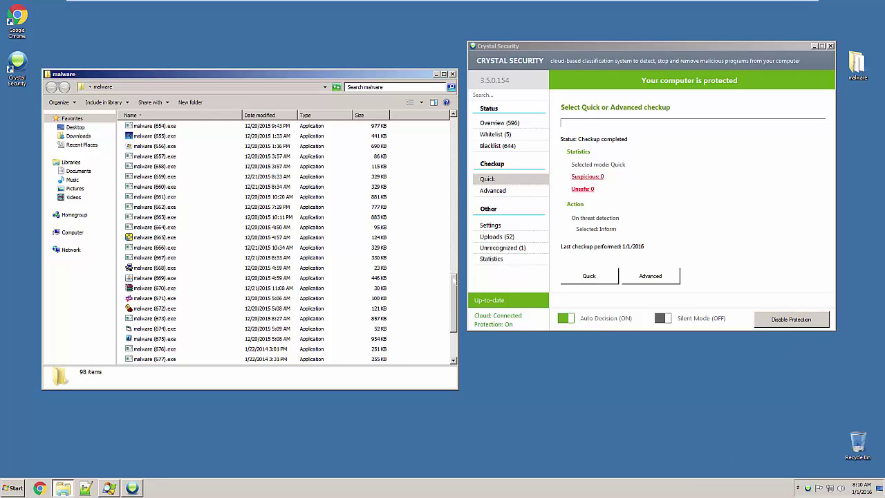
Dismiss the threat alert for malware (63).exe and review the desktop malware folder's Crystal Security analysis option
{"action": "scroll", "coordinate": [453, 278], "scroll_direction": "down", "scroll_amount": 4}
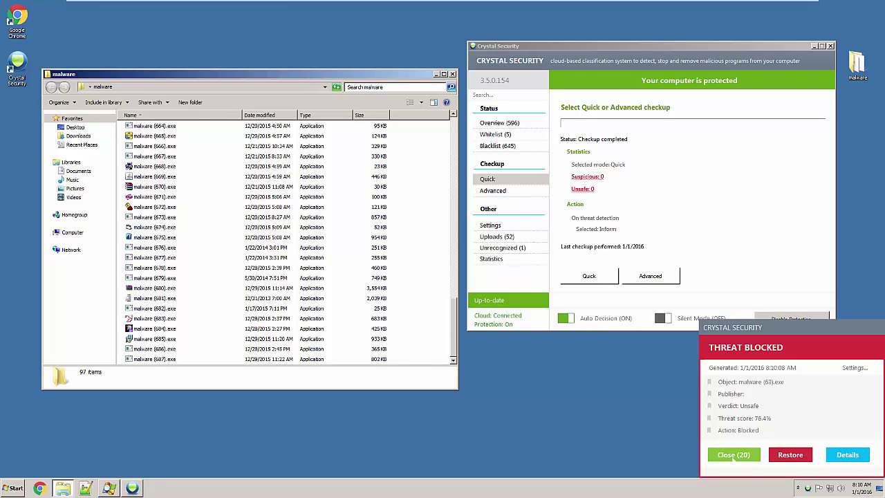
{"action": "left_click", "coordinate": [734, 454]}
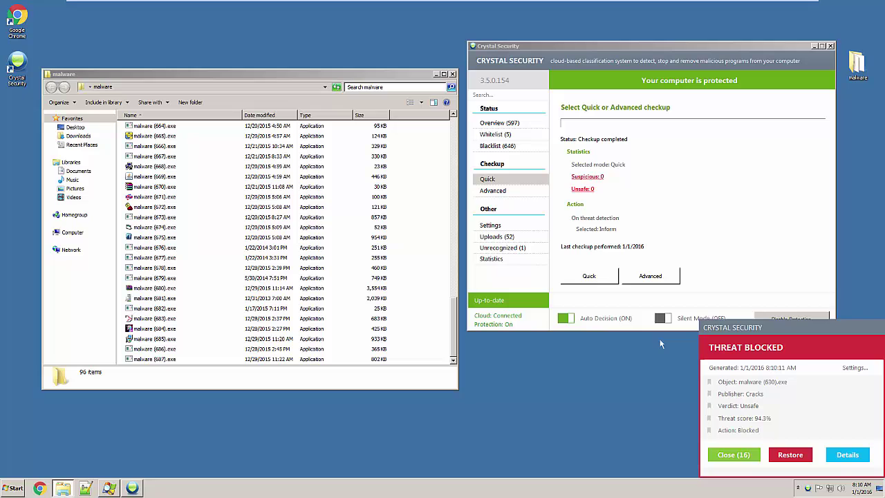
{"action": "right_click", "coordinate": [842, 127]}
{"action": "right_click", "coordinate": [857, 64]}
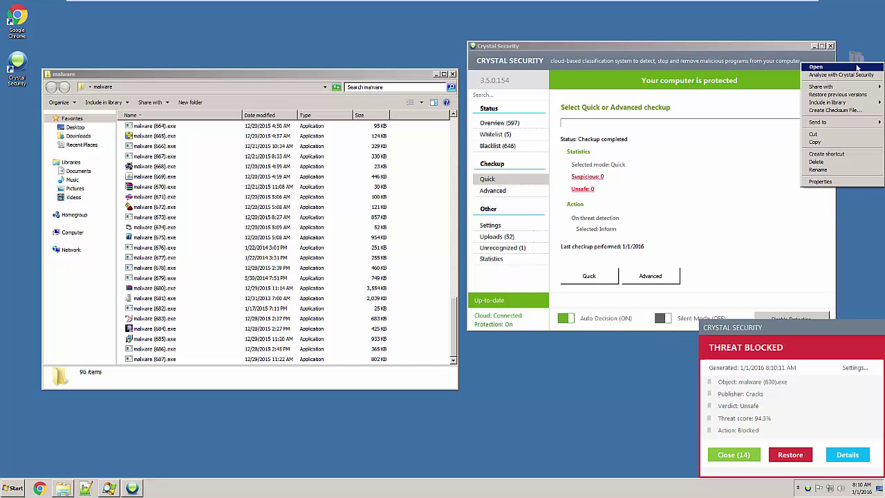
{"action": "key", "text": "Escape"}
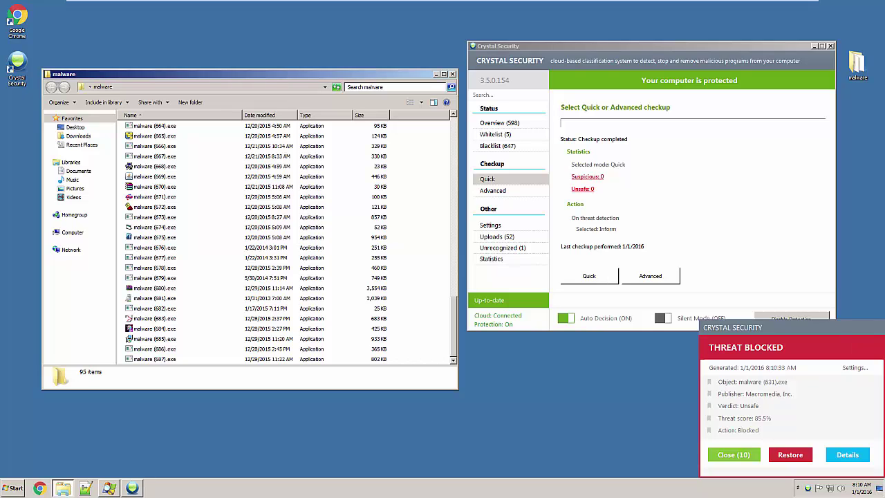
Return to the start of the malware file list and dismiss the threat alerts from malware (631).exe to malware (633).exe
{"action": "scroll", "coordinate": [208, 338], "scroll_direction": "up", "scroll_amount": 8}
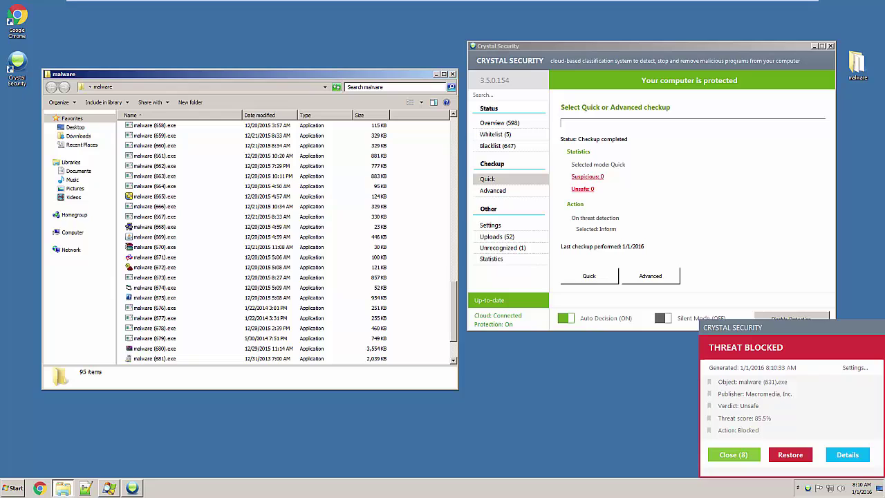
{"action": "scroll", "coordinate": [207, 337], "scroll_direction": "up", "scroll_amount": 18}
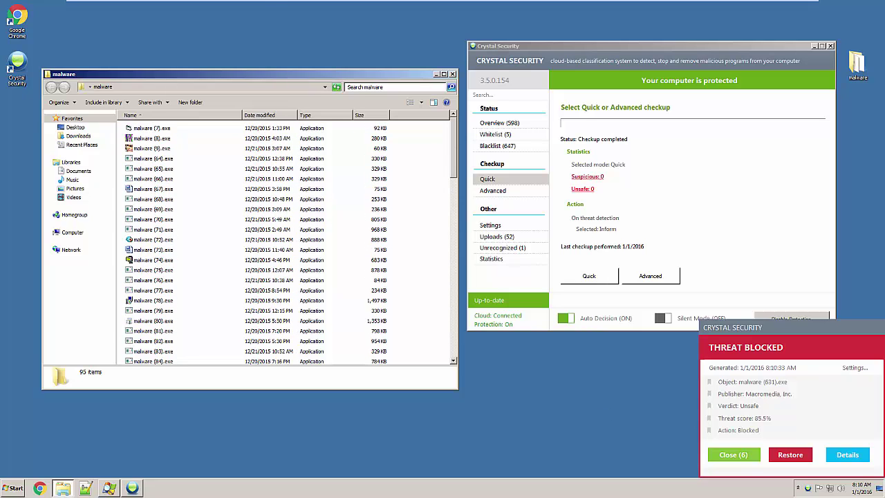
{"action": "left_click", "coordinate": [735, 458]}
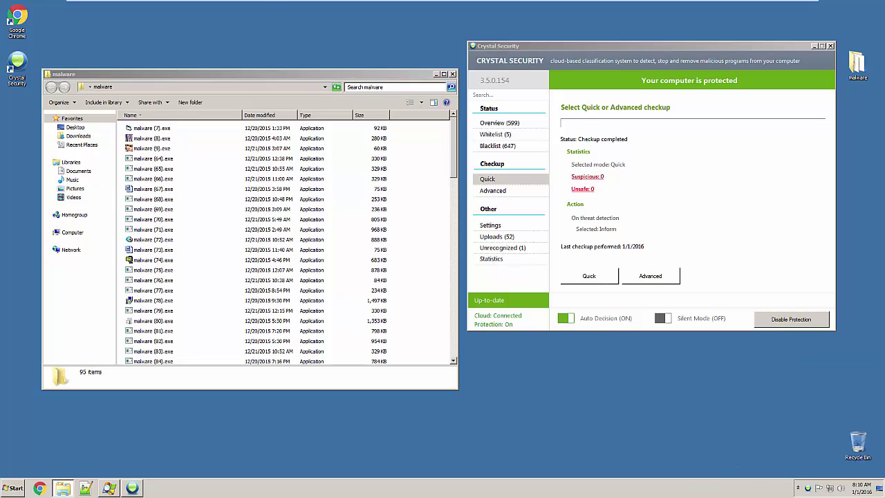
{"action": "left_click", "coordinate": [733, 454]}
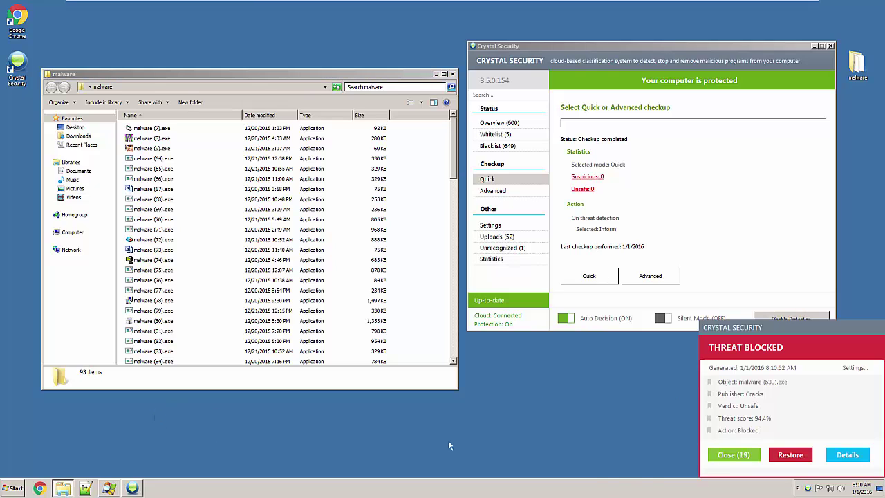
{"action": "left_click", "coordinate": [734, 455]}
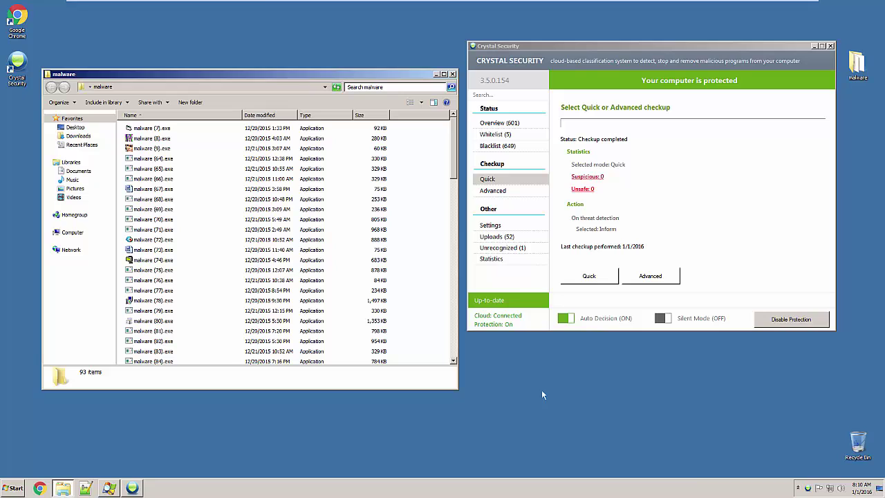
Dismiss the successive threat alerts from malware (634).exe to malware (639).exe
{"action": "left_click", "coordinate": [730, 453]}
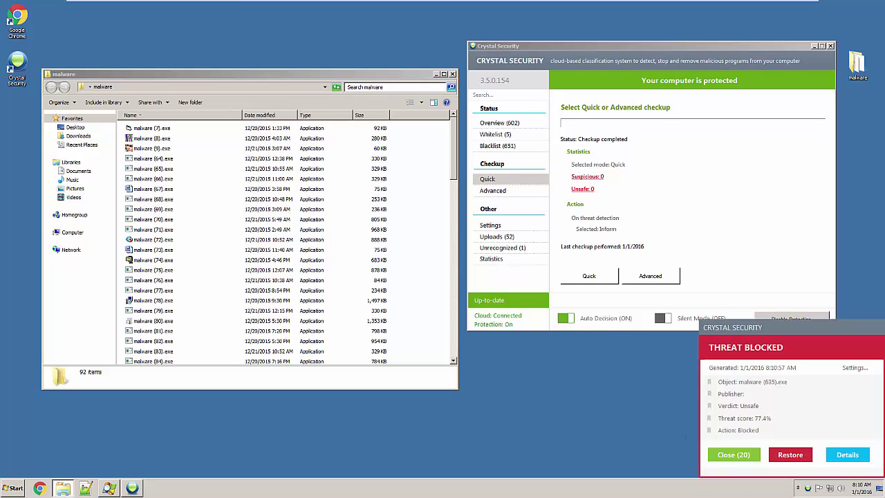
{"action": "left_click", "coordinate": [726, 459]}
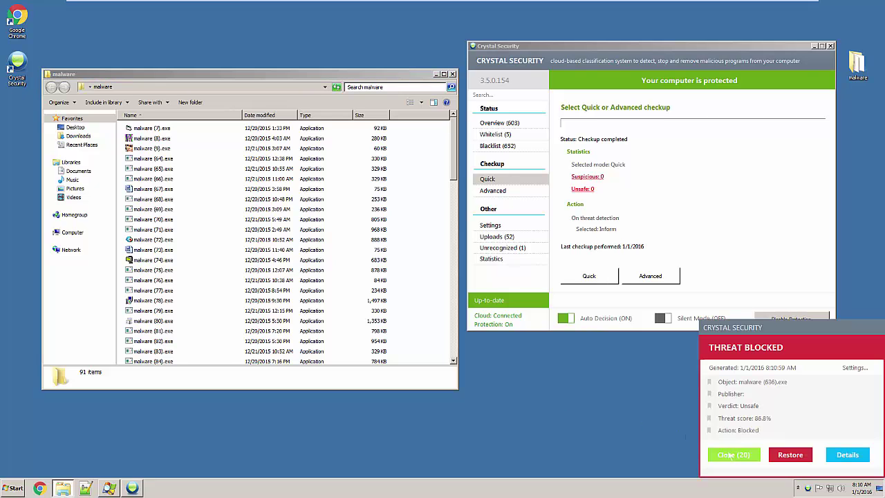
{"action": "left_click", "coordinate": [728, 451]}
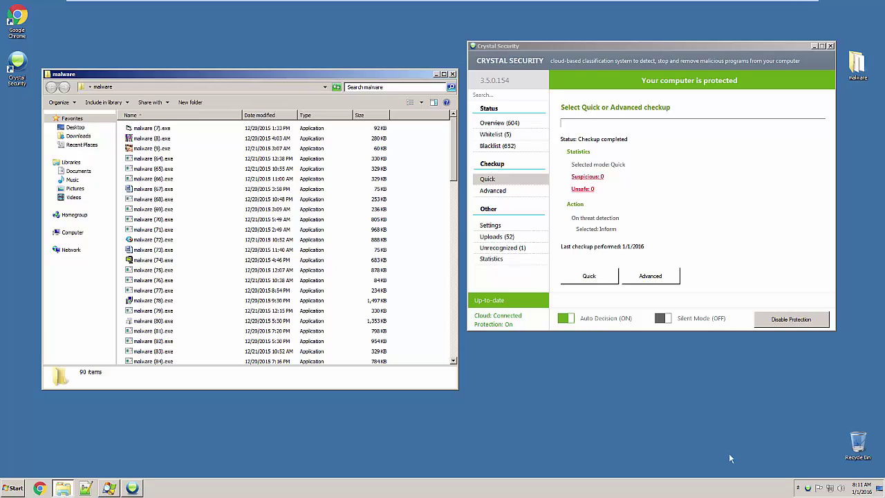
{"action": "left_click", "coordinate": [728, 450]}
{"action": "left_click", "coordinate": [734, 458]}
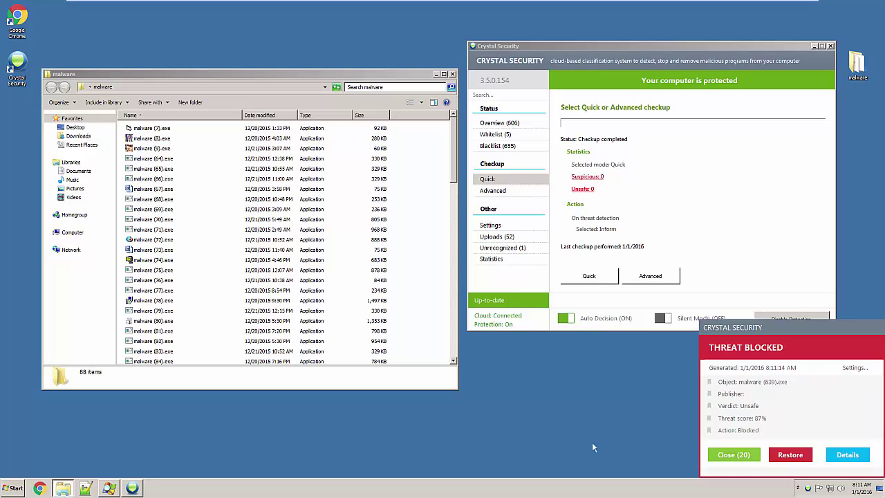
{"action": "left_click", "coordinate": [731, 456]}
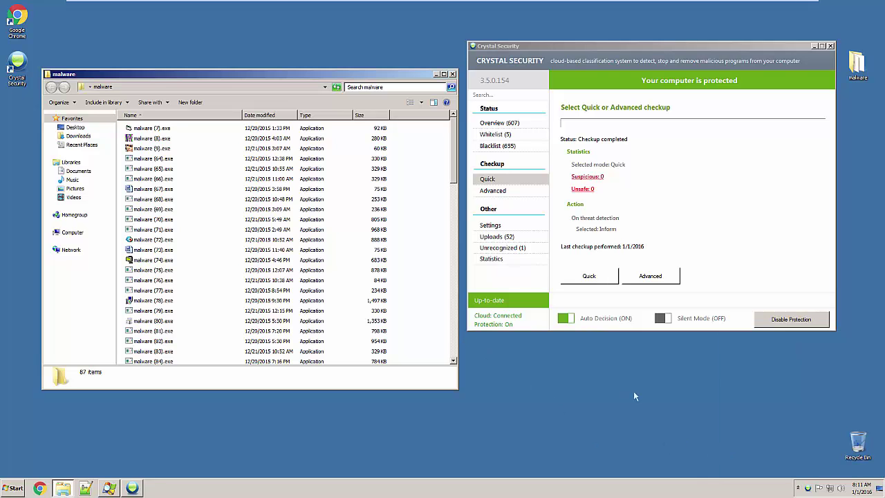
Dismiss the threat alerts for malware (64).exe and from malware (640).exe to malware (645).exe
{"action": "left_click", "coordinate": [744, 451]}
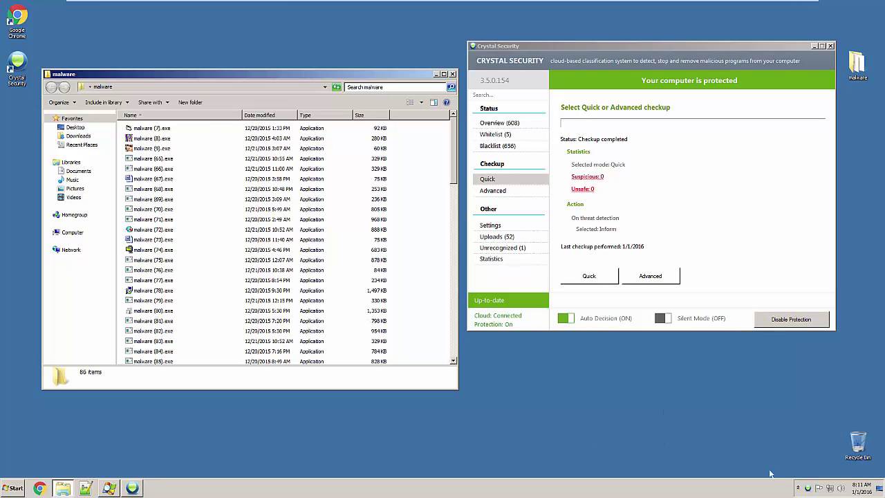
{"action": "left_click", "coordinate": [735, 452]}
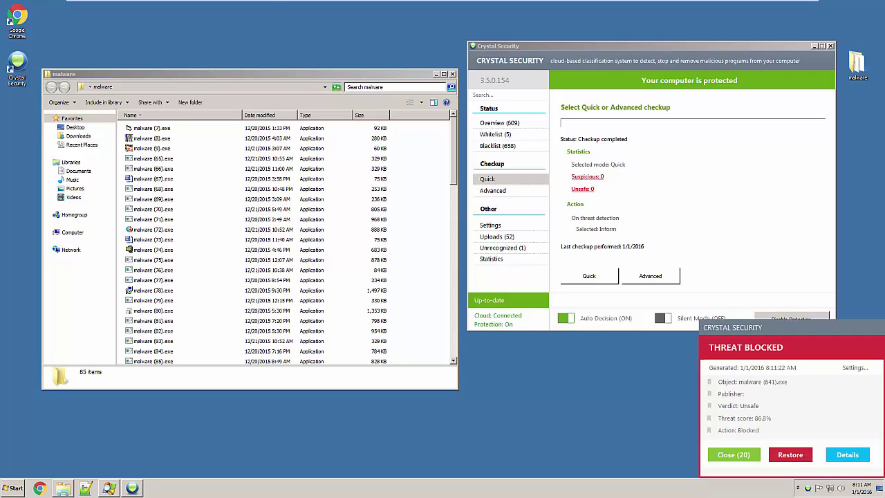
{"action": "left_click", "coordinate": [734, 454]}
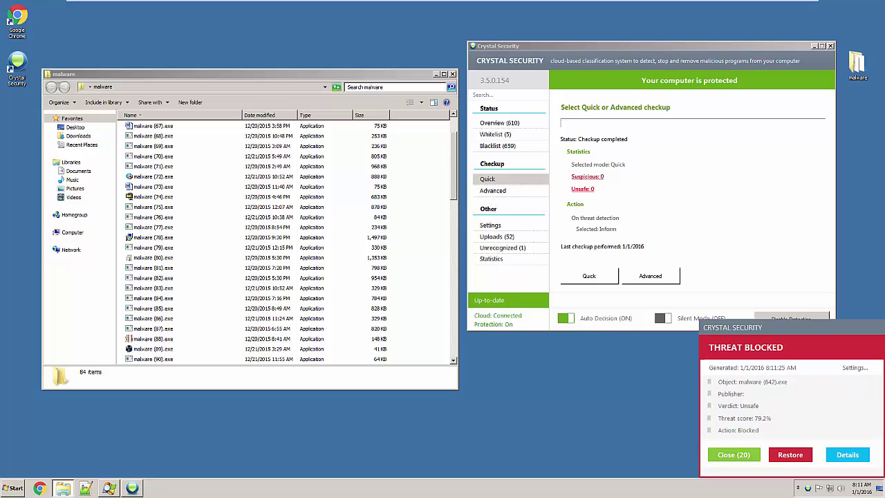
{"action": "left_click", "coordinate": [733, 455]}
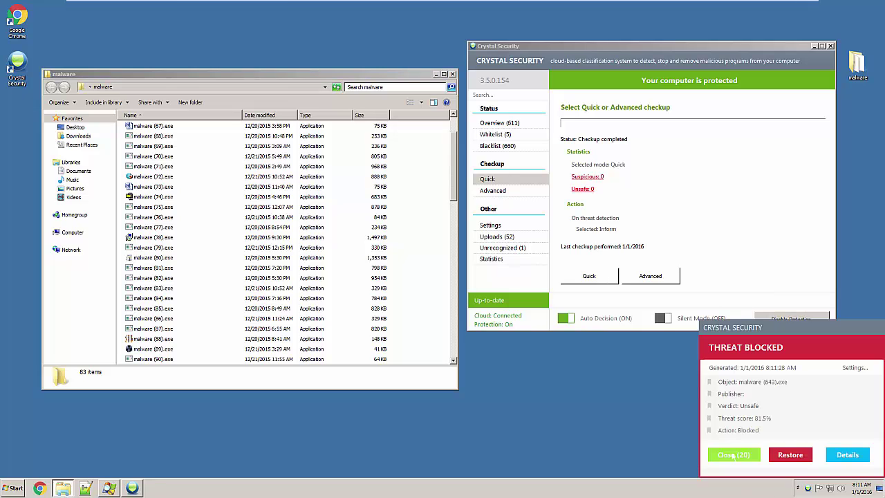
{"action": "left_click", "coordinate": [733, 454]}
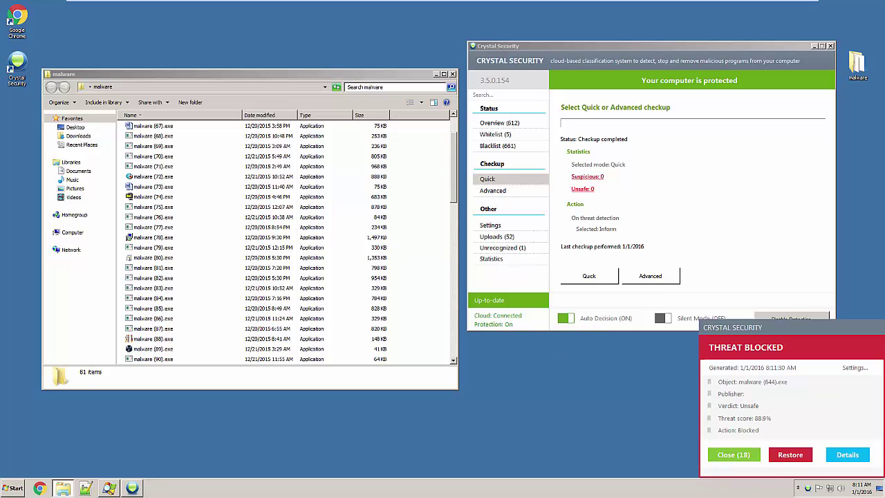
{"action": "left_click", "coordinate": [712, 455]}
{"action": "left_click", "coordinate": [712, 455]}
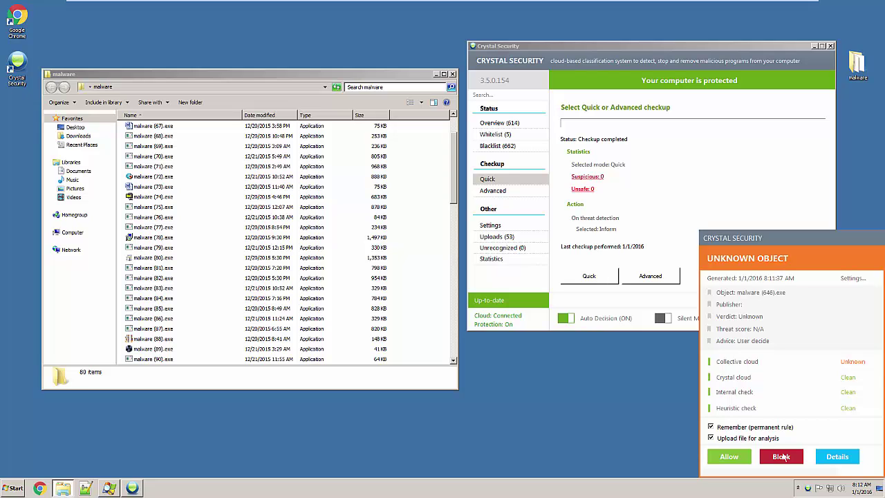
Block the unknown object malware (646).exe with a permanent rule and upload for analysis, and open the blacklist
{"action": "left_click", "coordinate": [781, 456]}
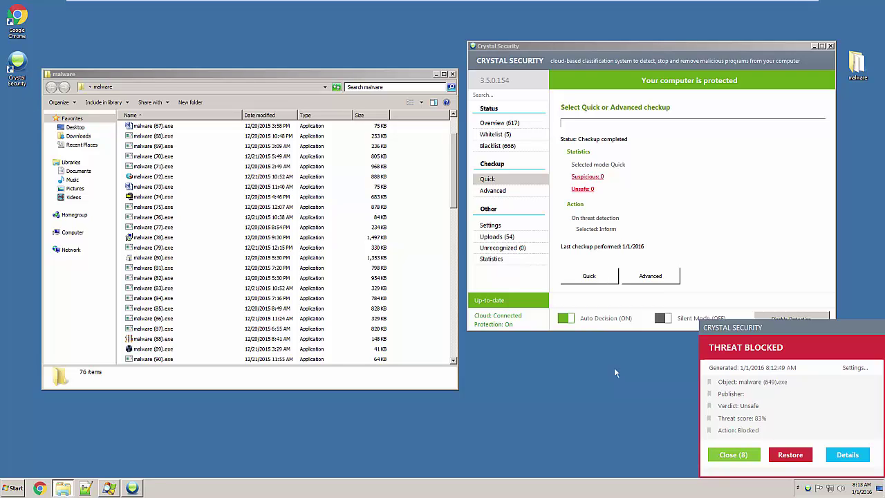
{"action": "left_click", "coordinate": [497, 145]}
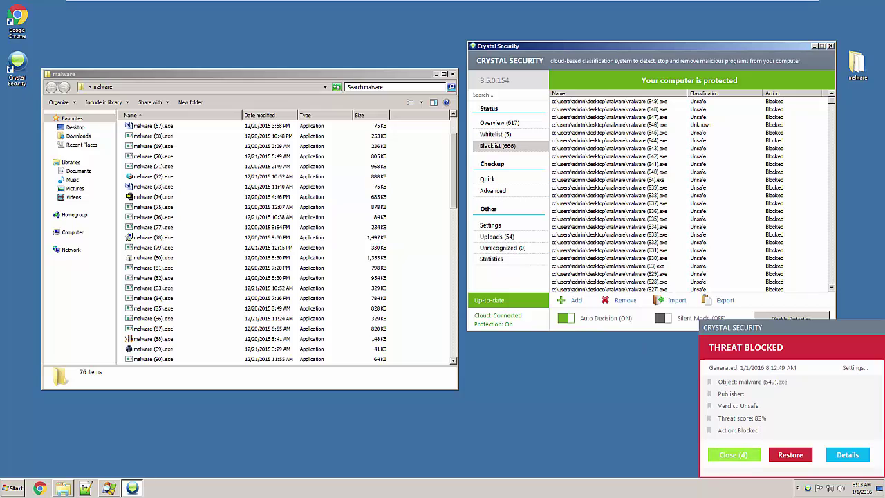
Dismiss the threat alerts for malware (649).exe, malware (650).exe and malware (652).exe while reviewing the samples left in the malware folder
{"action": "left_click", "coordinate": [726, 454]}
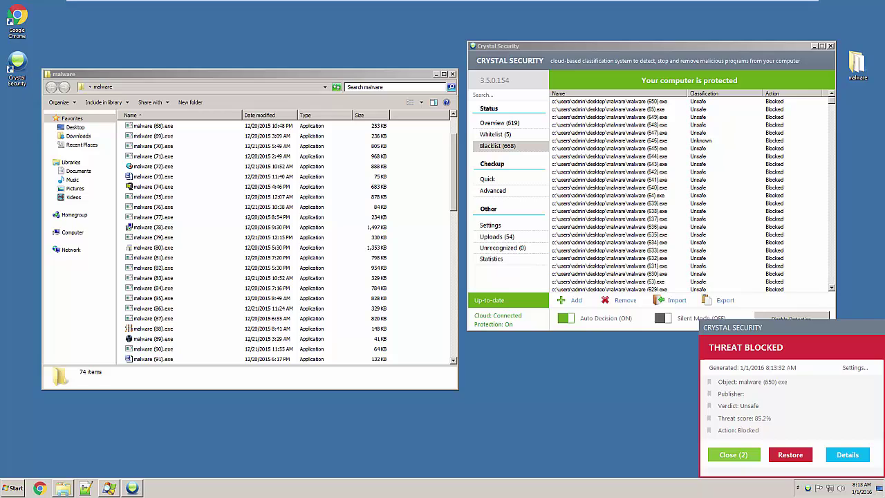
{"action": "left_click", "coordinate": [733, 455]}
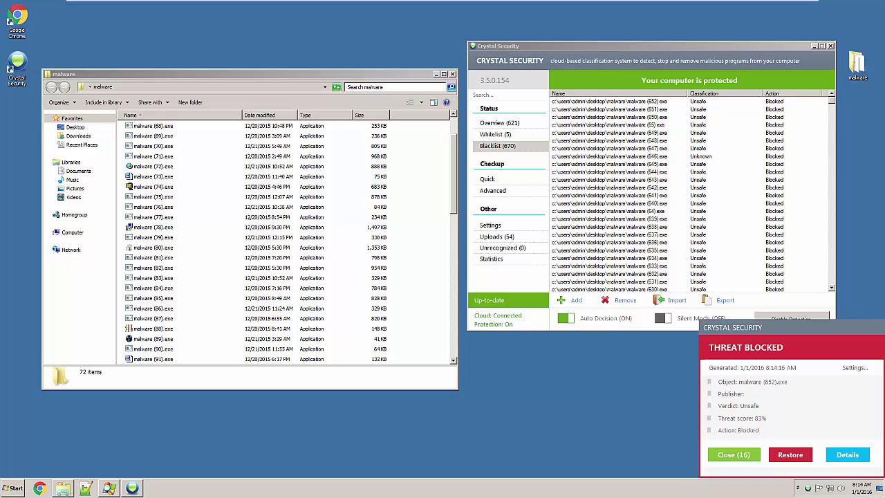
{"action": "left_click", "coordinate": [152, 328]}
{"action": "scroll", "coordinate": [277, 242], "scroll_direction": "down", "scroll_amount": 10}
{"action": "scroll", "coordinate": [277, 242], "scroll_direction": "up", "scroll_amount": 1}
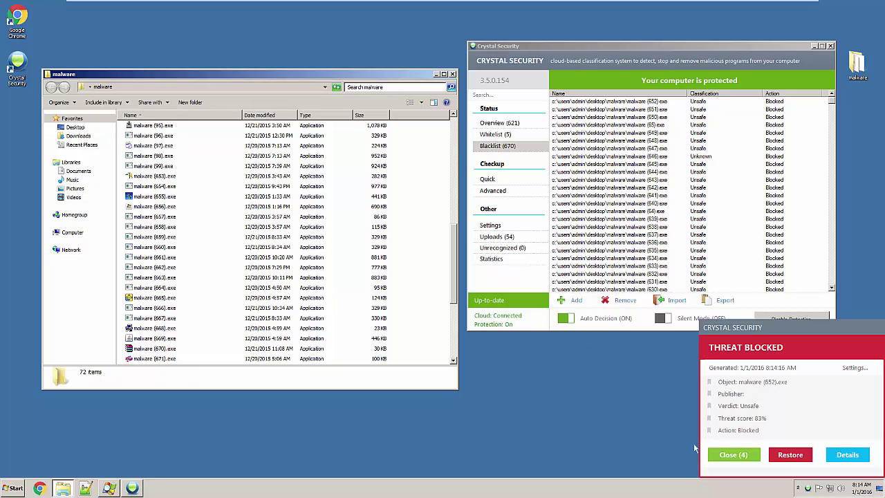
{"action": "left_click", "coordinate": [721, 455]}
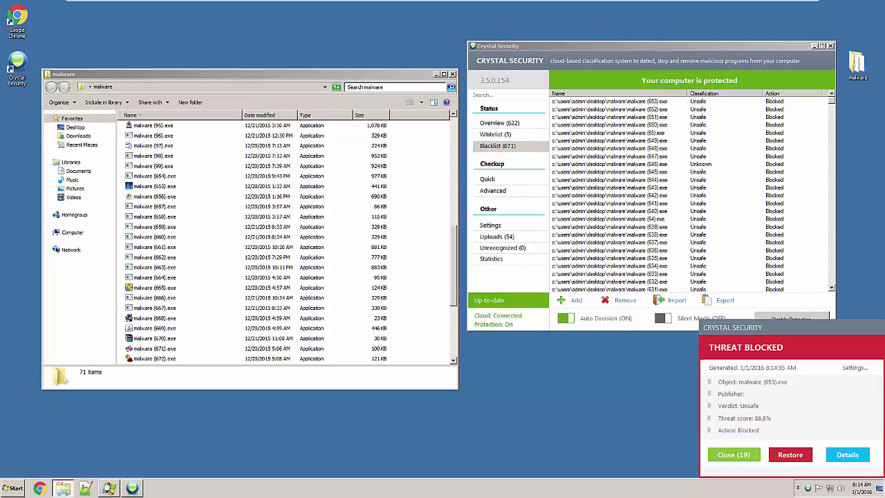
Run malware (654).exe from the malware folder, dismissing the threat alerts for malware (653).exe and malware (654).exe
{"action": "left_click", "coordinate": [175, 177]}
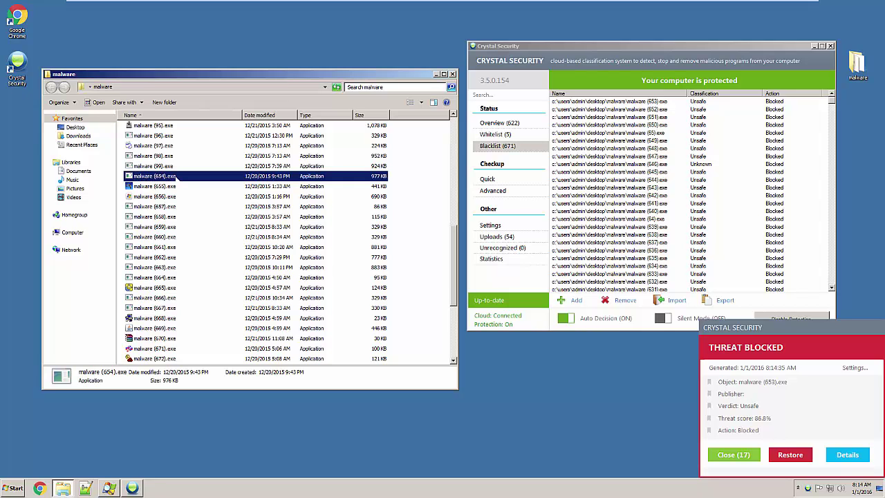
{"action": "left_click", "coordinate": [733, 454]}
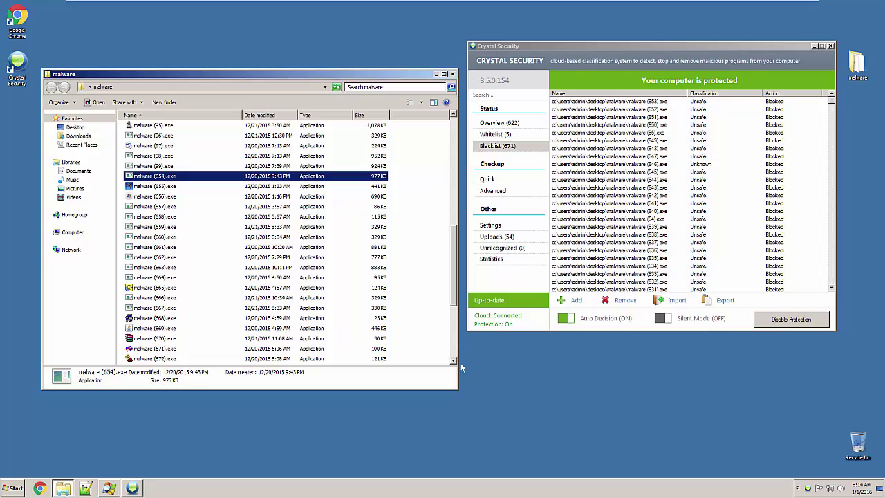
{"action": "double_click", "coordinate": [175, 177]}
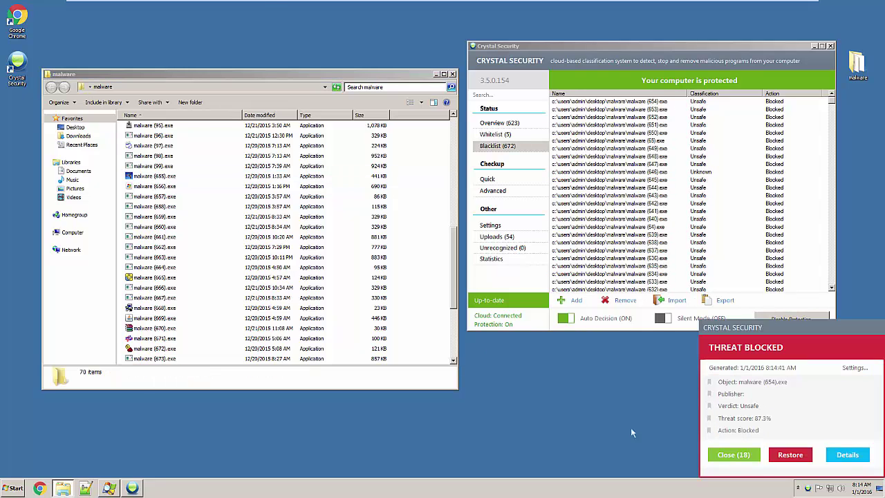
{"action": "left_click", "coordinate": [734, 455]}
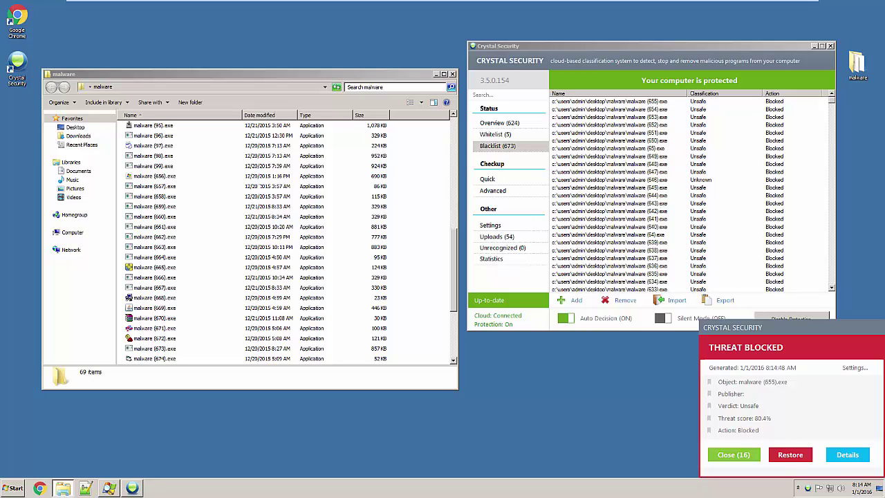
Examine individual samples in the malware folder, including malware (656).exe, malware (664).exe, malware (671).exe and malware (674).exe
{"action": "left_click", "coordinate": [154, 176]}
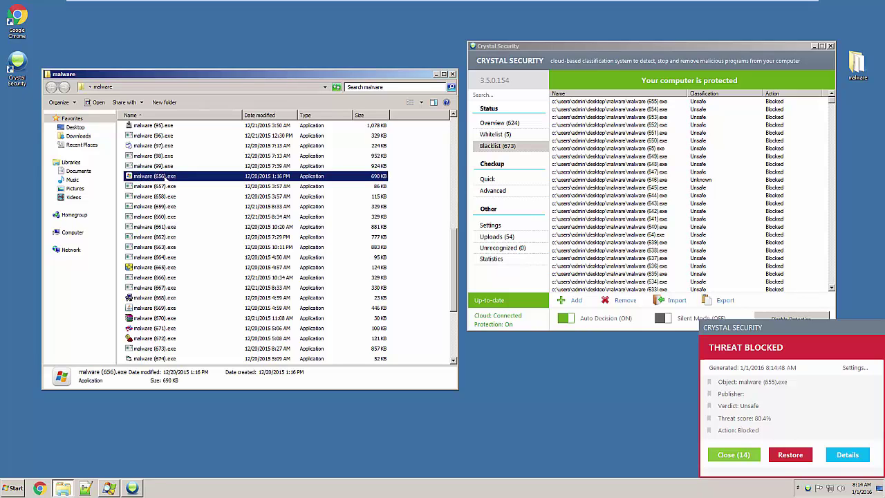
{"action": "left_click", "coordinate": [154, 257]}
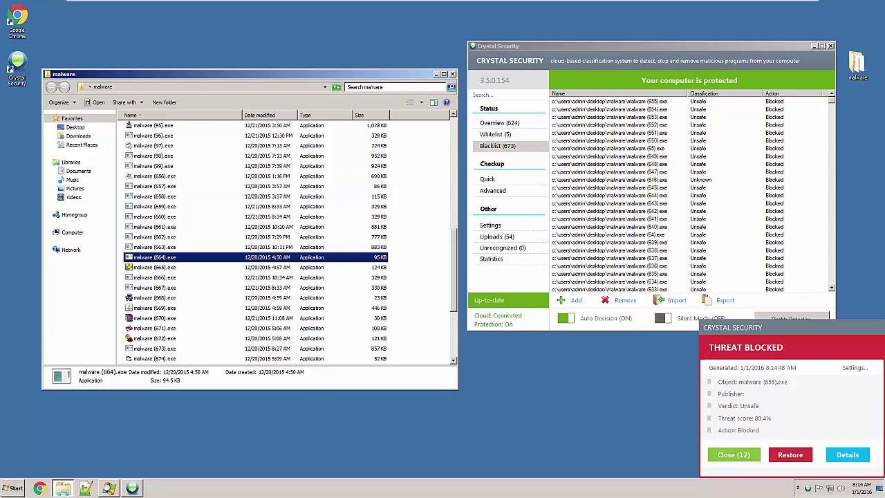
{"action": "left_click", "coordinate": [154, 277]}
{"action": "left_click", "coordinate": [153, 318]}
{"action": "left_click", "coordinate": [160, 349]}
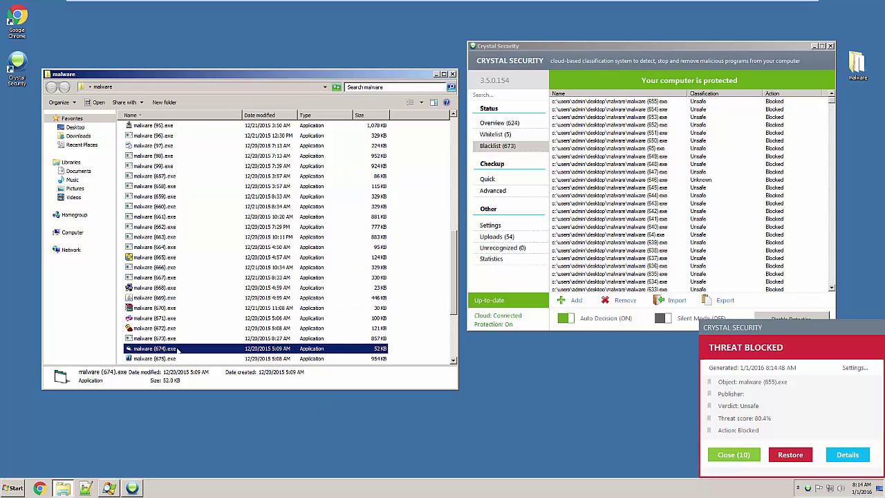
{"action": "left_click", "coordinate": [154, 247]}
{"action": "left_click", "coordinate": [153, 206]}
{"action": "left_click", "coordinate": [381, 318]}
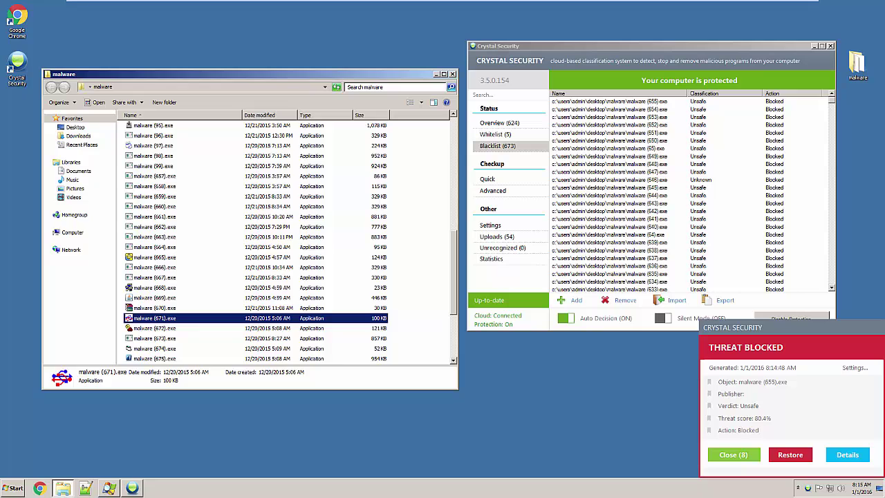
{"action": "key", "text": "ctrl+a"}
{"action": "left_click", "coordinate": [297, 283]}
{"action": "key", "text": "ctrl+a"}
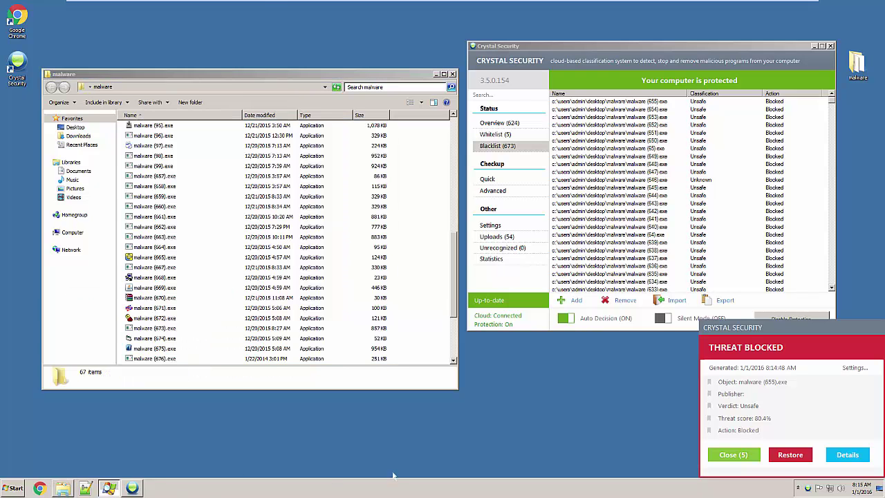
Switch to Process Explorer to inspect the malware (664).exe process, and dismiss the threat alert for malware (658).exe
{"action": "scroll", "coordinate": [250, 279], "scroll_direction": "down", "scroll_amount": 4}
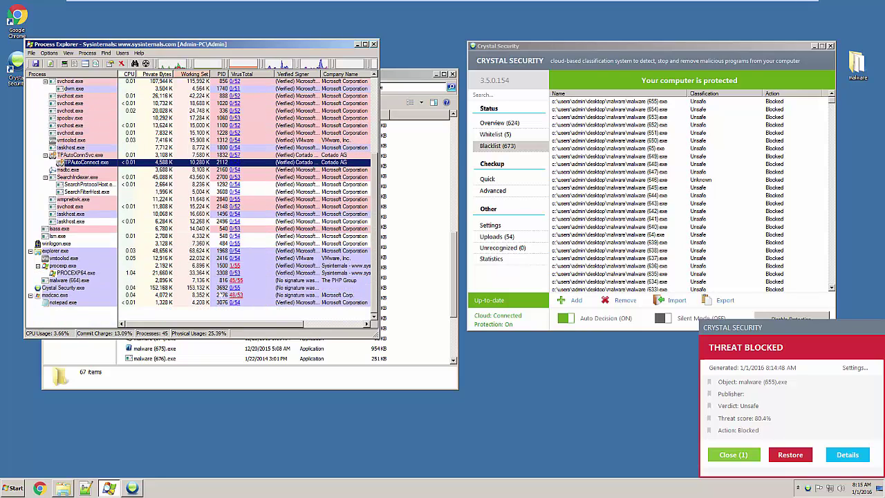
{"action": "left_click", "coordinate": [165, 282]}
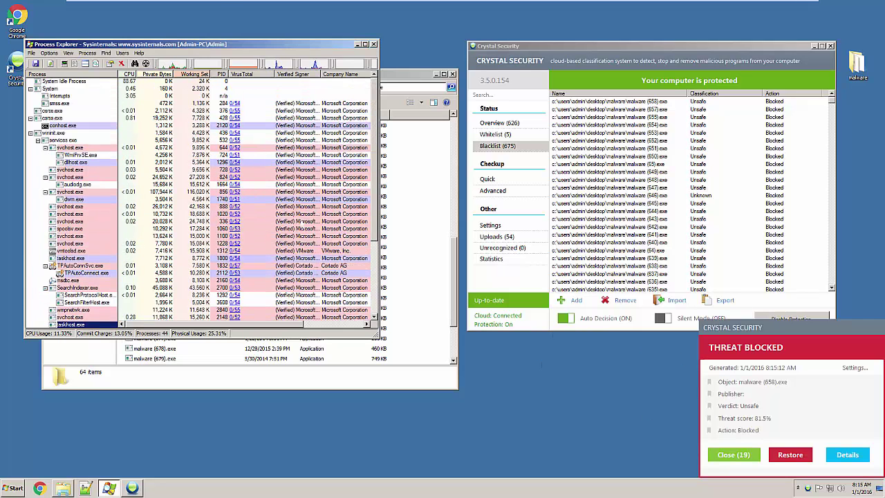
{"action": "left_click", "coordinate": [733, 454]}
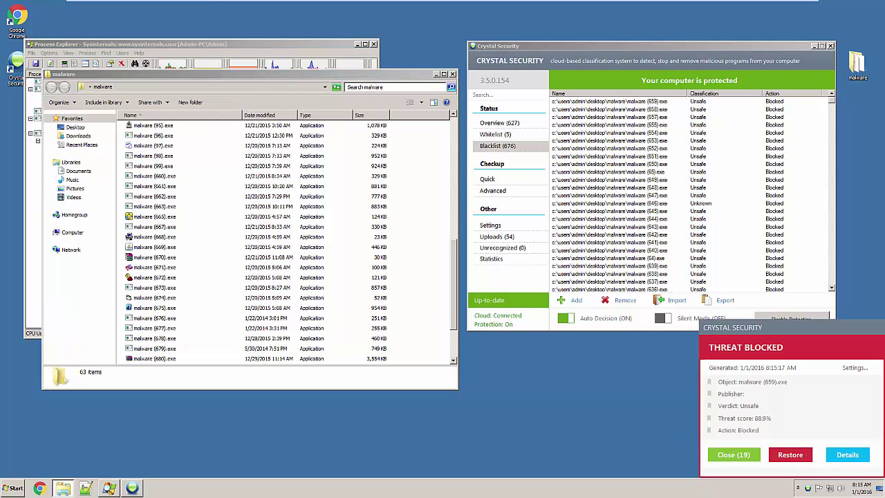
Select all samples in the malware folder and move its window clear of Process Explorer to examine the running processes
{"action": "left_click", "coordinate": [201, 247]}
{"action": "key", "text": "ctrl+a"}
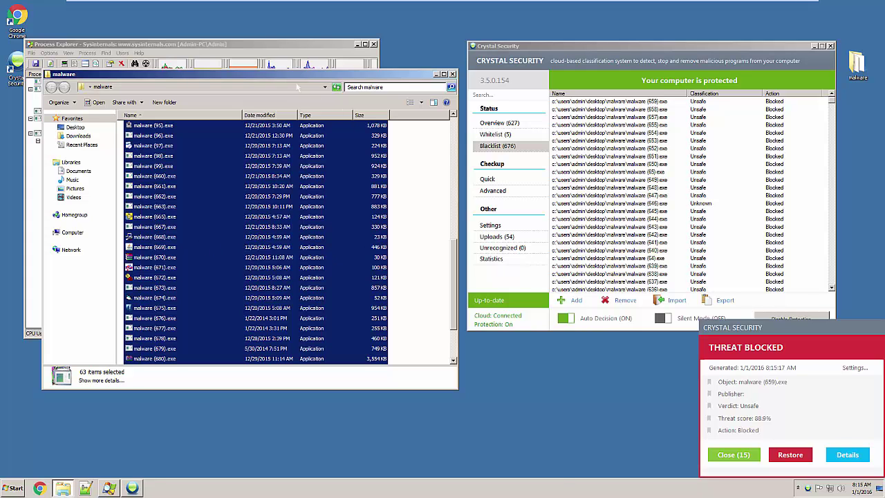
{"action": "left_click_drag", "start_coordinate": [208, 74], "coordinate": [322, 326]}
{"action": "left_click", "coordinate": [247, 214]}
{"action": "scroll", "coordinate": [246, 214], "scroll_direction": "down", "scroll_amount": 5}
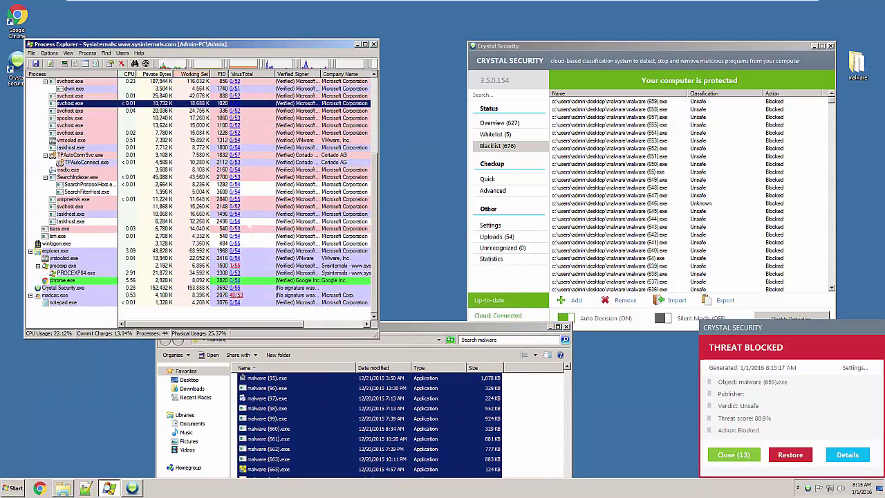
Move the malware folder window back up, review its last samples and check the process tree around PROCEXP64.exe in Process Explorer
{"action": "left_click", "coordinate": [413, 330]}
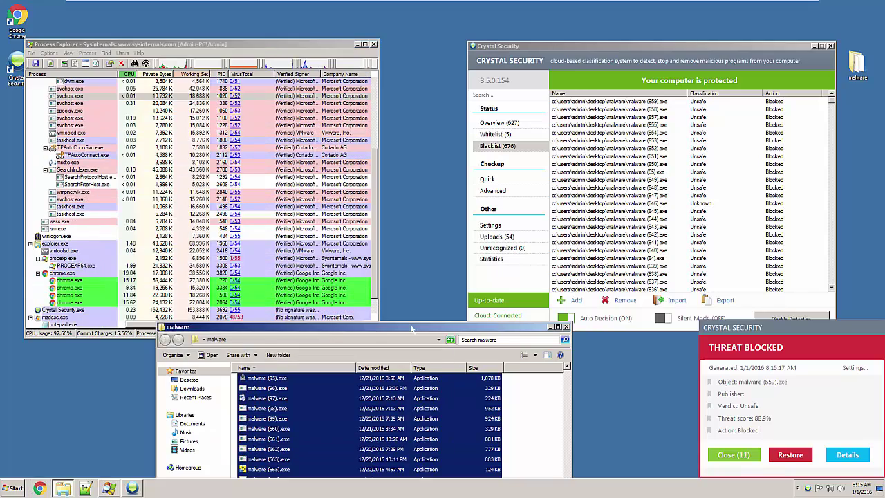
{"action": "left_click_drag", "start_coordinate": [412, 330], "coordinate": [405, 114]}
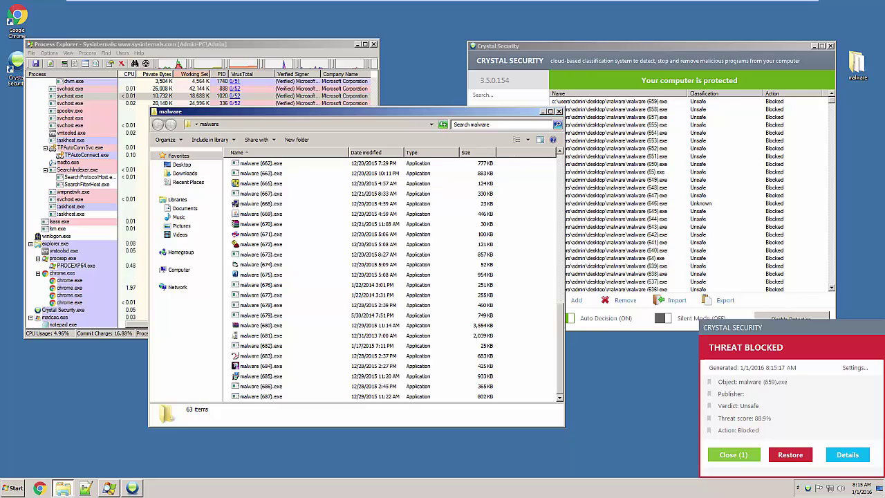
{"action": "left_click", "coordinate": [86, 266]}
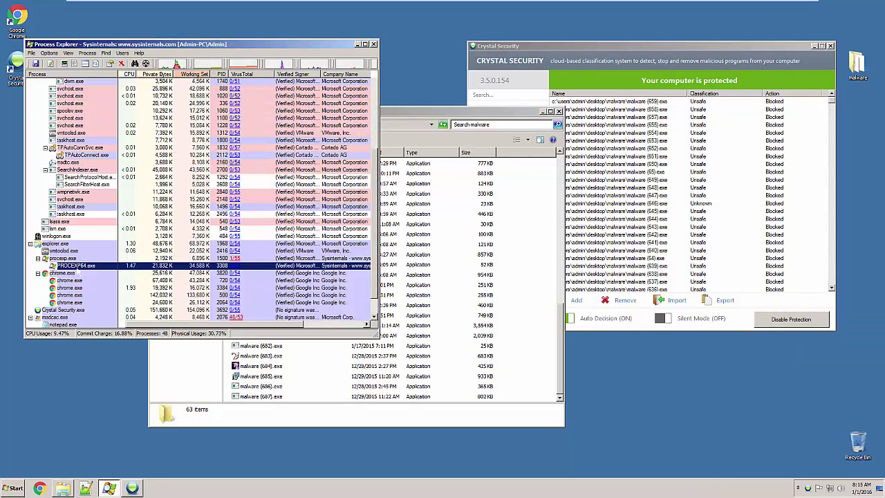
{"action": "scroll", "coordinate": [86, 266], "scroll_direction": "down", "scroll_amount": 1}
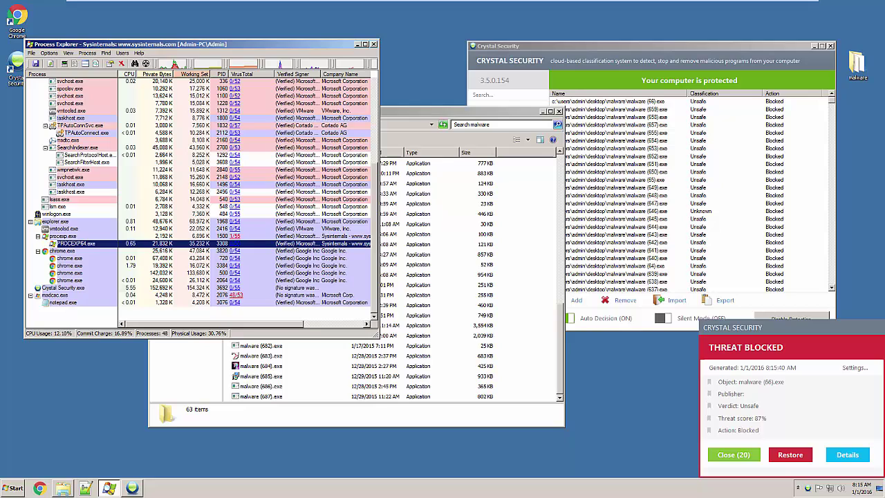